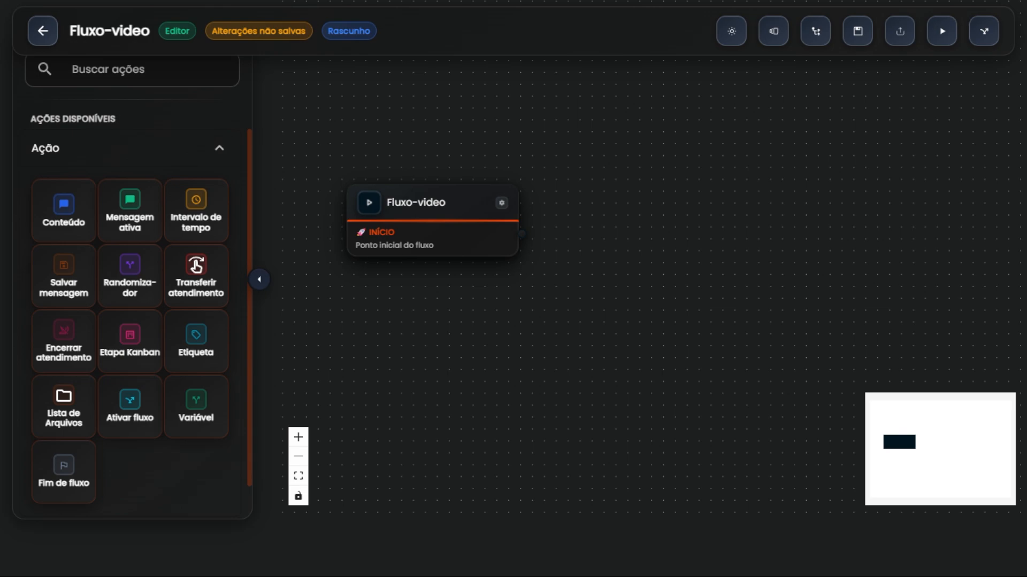
left_click_drag(413, 203, 390, 202)
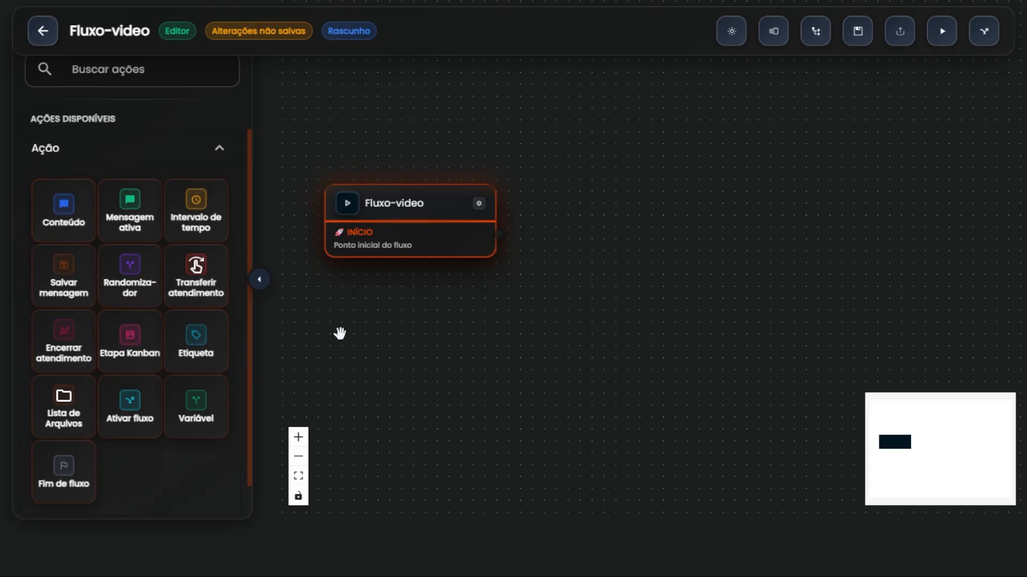
left_click_drag(64, 209, 609, 224)
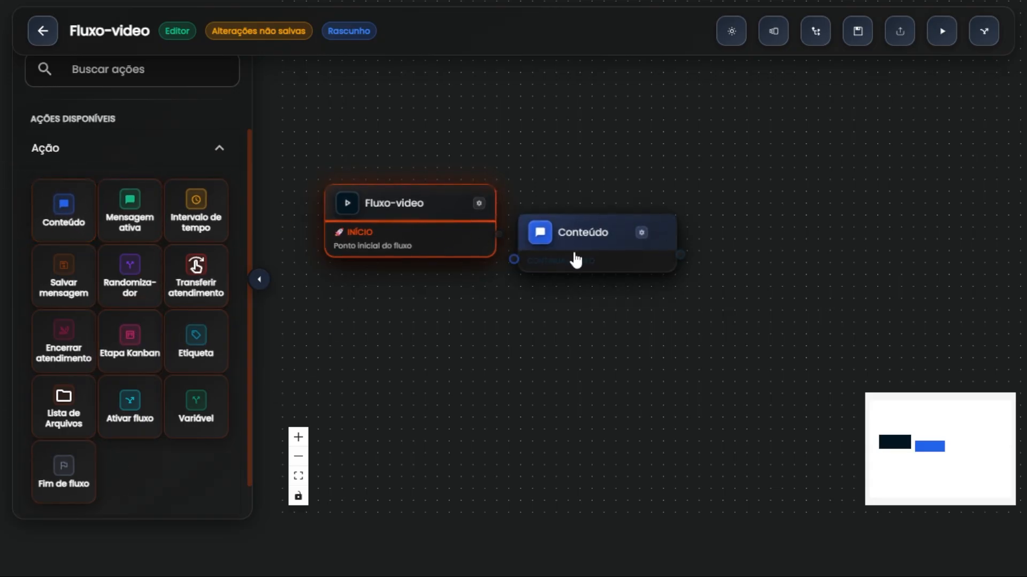
left_click(675, 235)
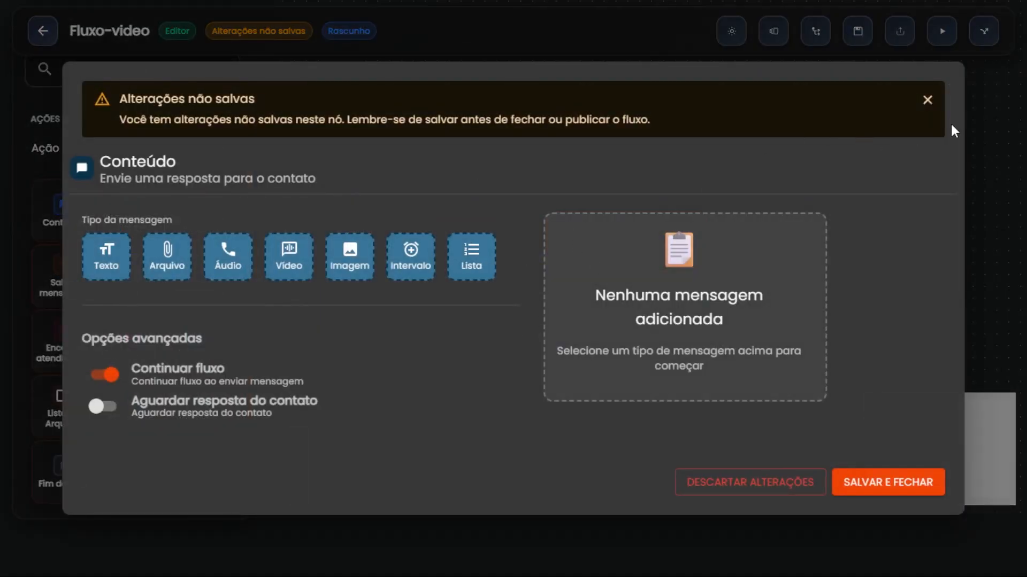
left_click(927, 100)
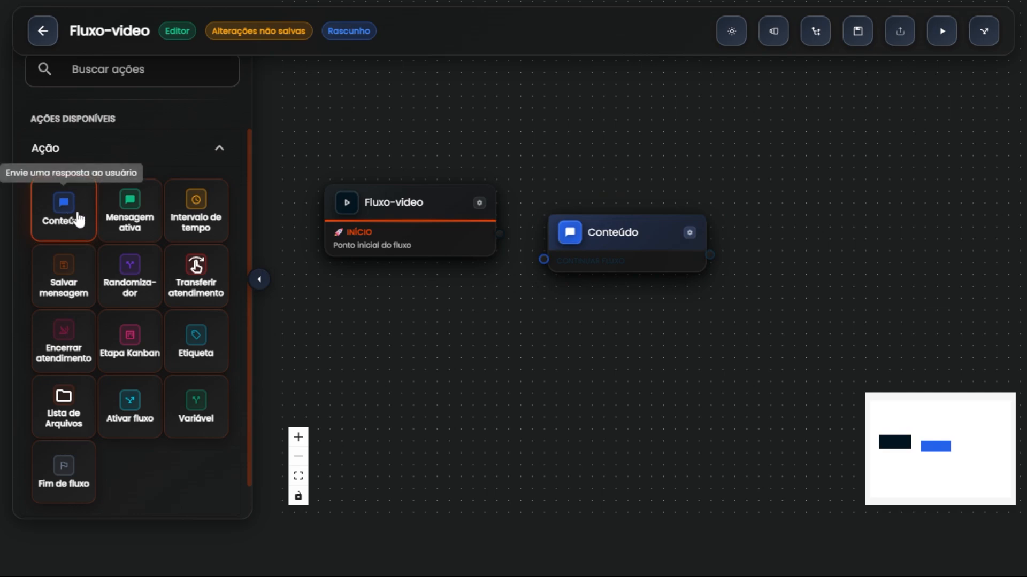
left_click(691, 242)
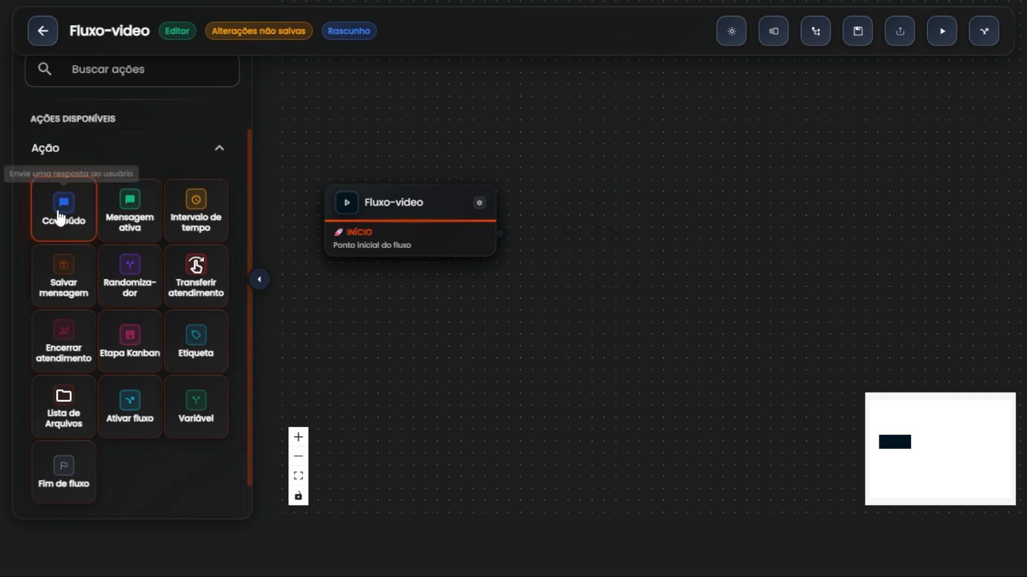
Add a Conteúdo block to the canvas beside the Fluxo-video start block and open its settings
left_click_drag(72, 214, 627, 235)
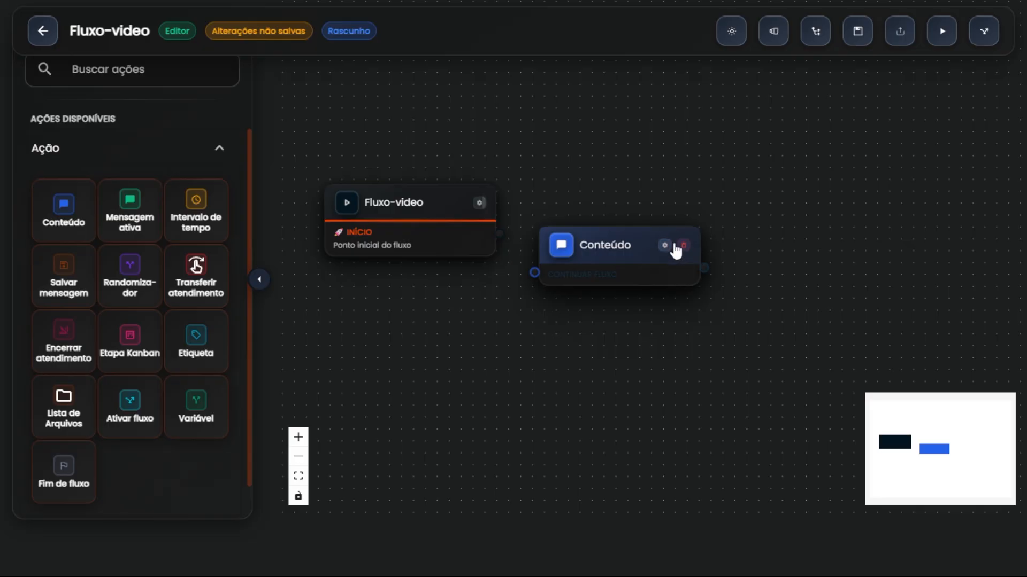
left_click_drag(648, 239, 701, 217)
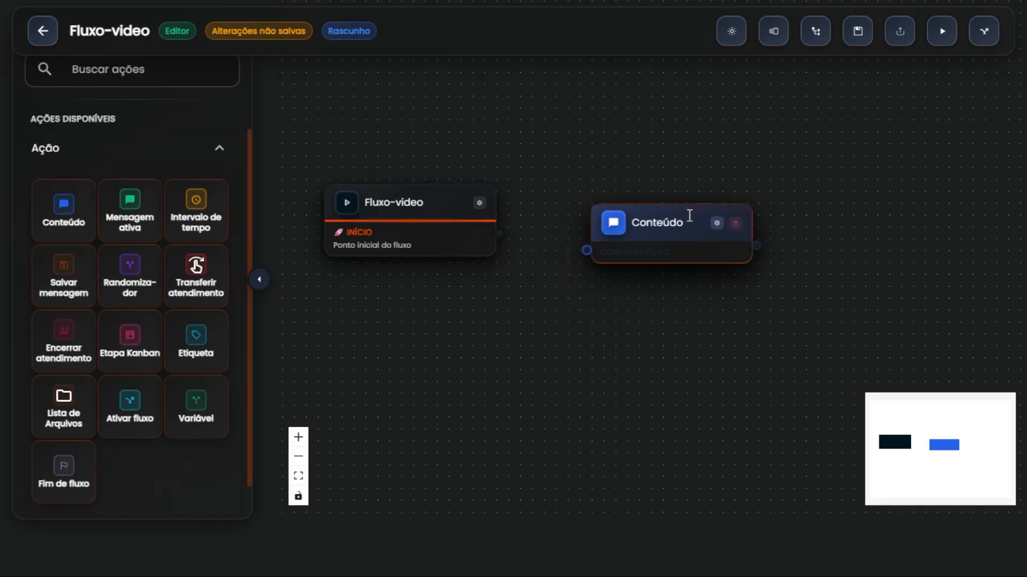
left_click(716, 224)
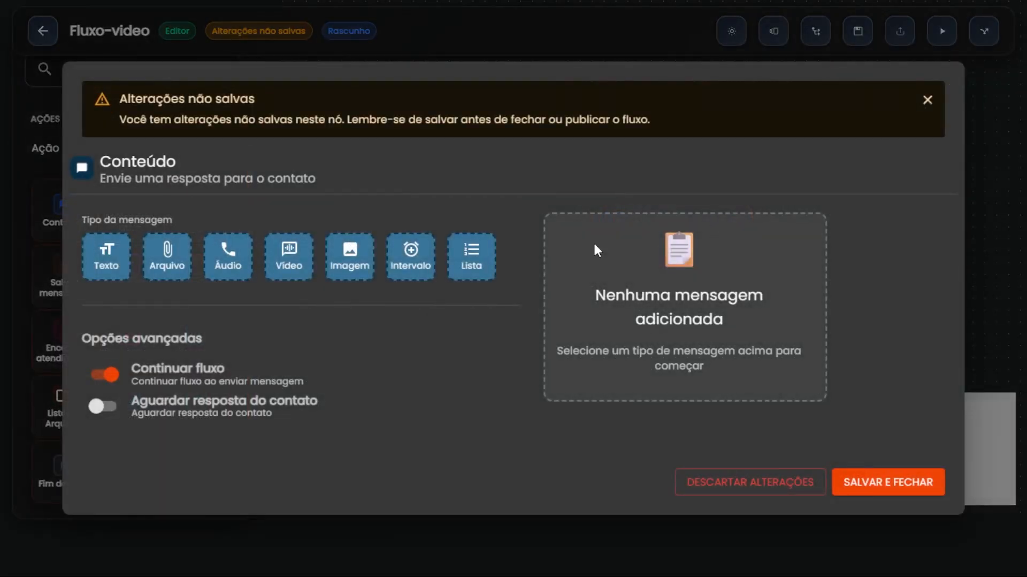
left_click_drag(84, 219, 161, 213)
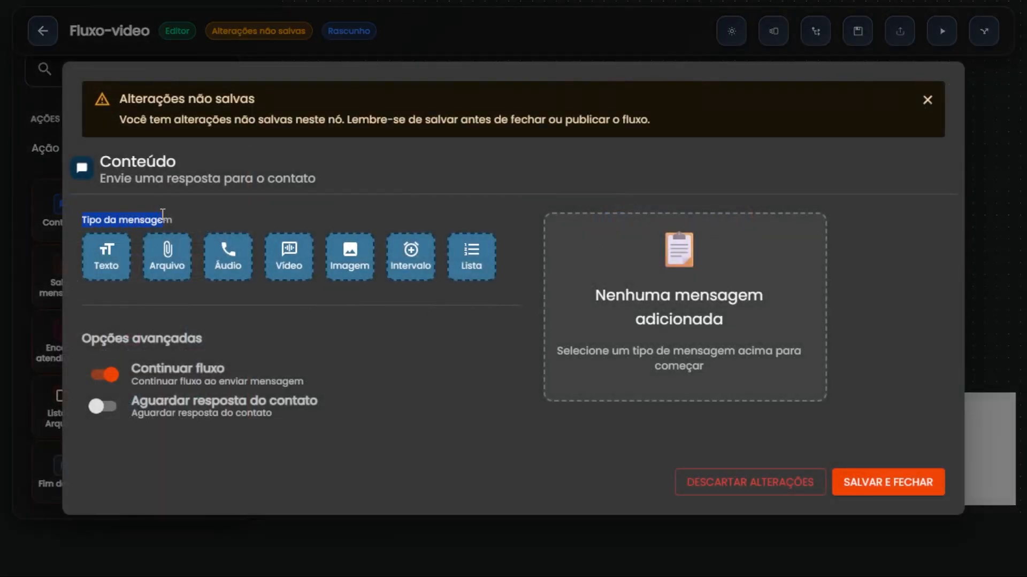
left_click(248, 299)
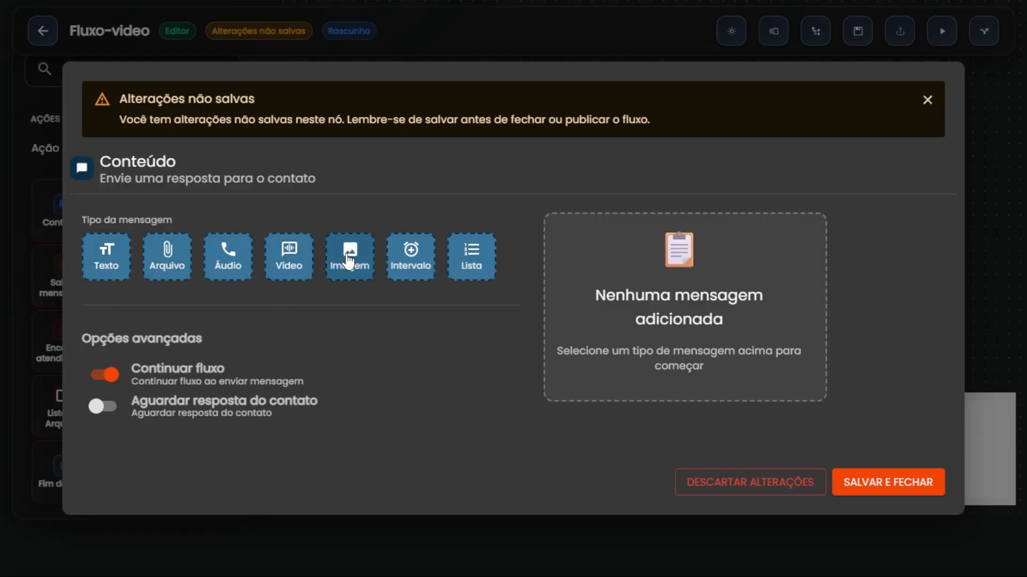
Add a Lista message with the title "Seja bem-vindo! Selecione o setor que gostaria de falar:"
left_click(480, 272)
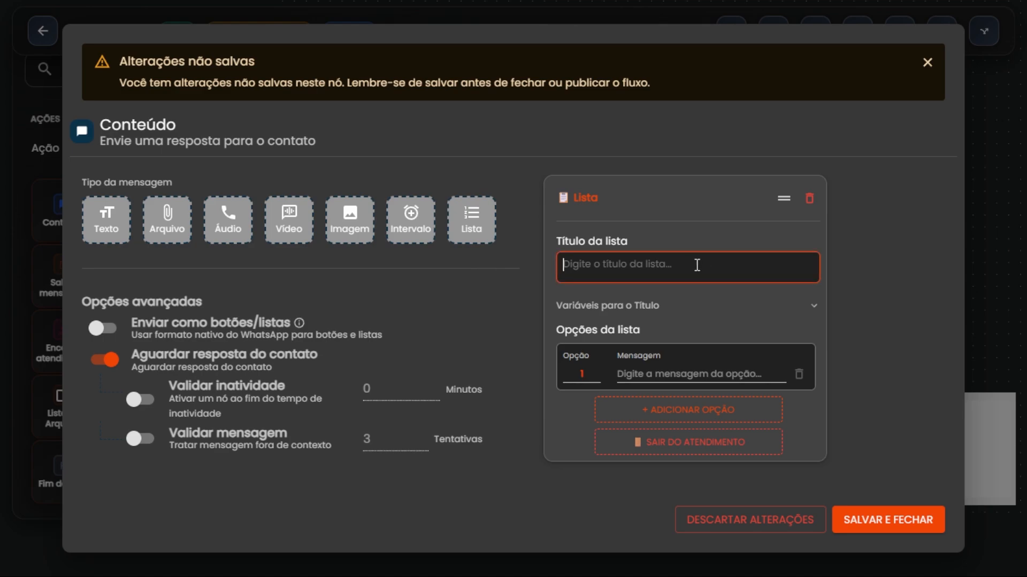
type("S")
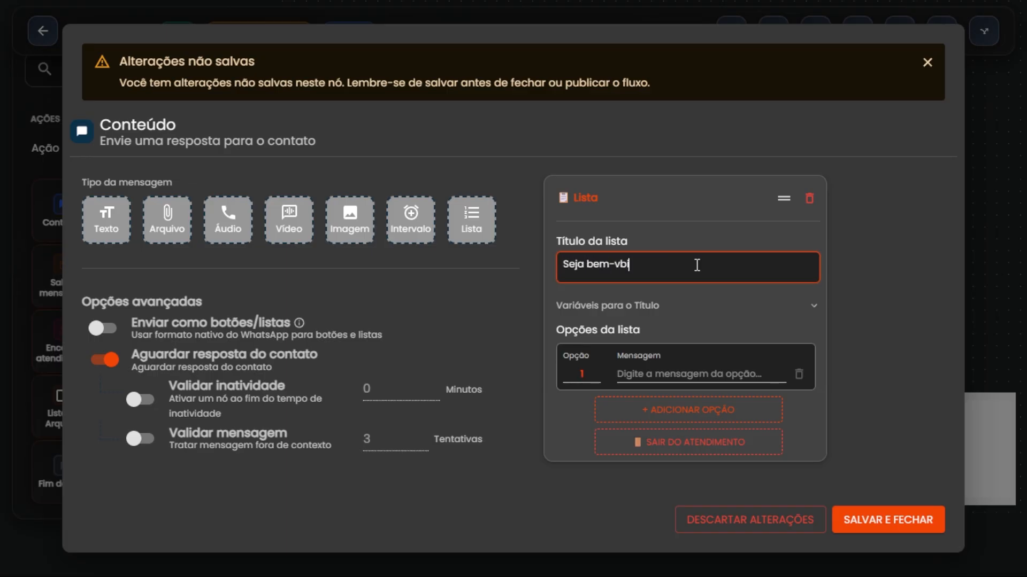
type("eja bem-vindo! Selecione o setor que gostaria de falar:")
Fill the list with three options: Suporte, Financeiro and Comercial
left_click(690, 385)
type("s")
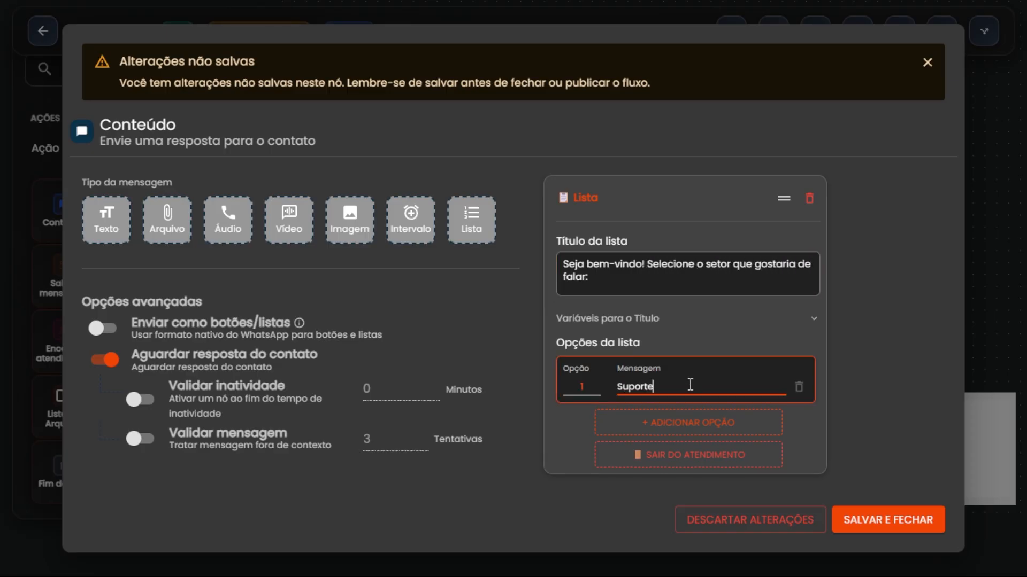
left_click(720, 422)
left_click(679, 437)
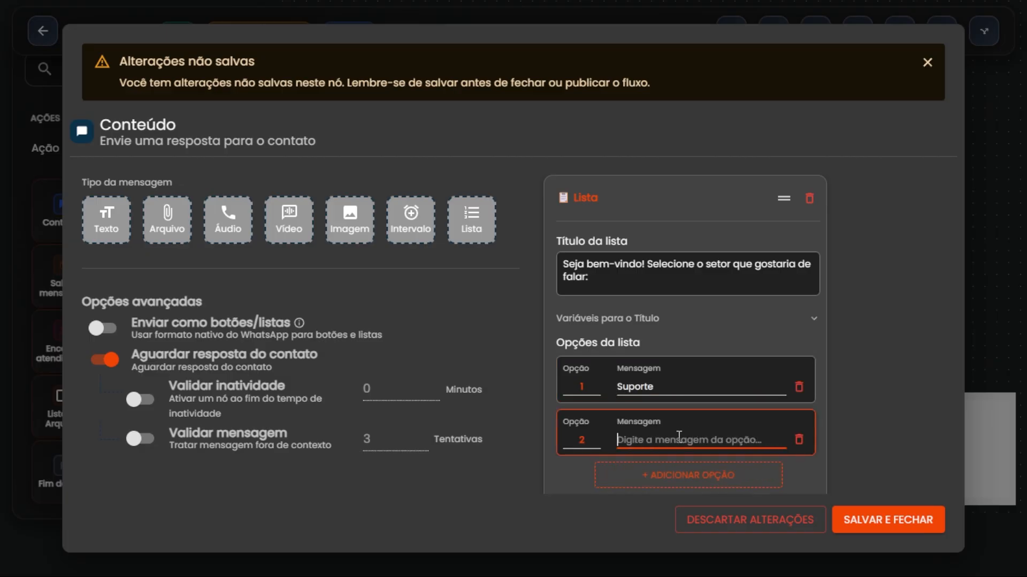
type("Financeiro")
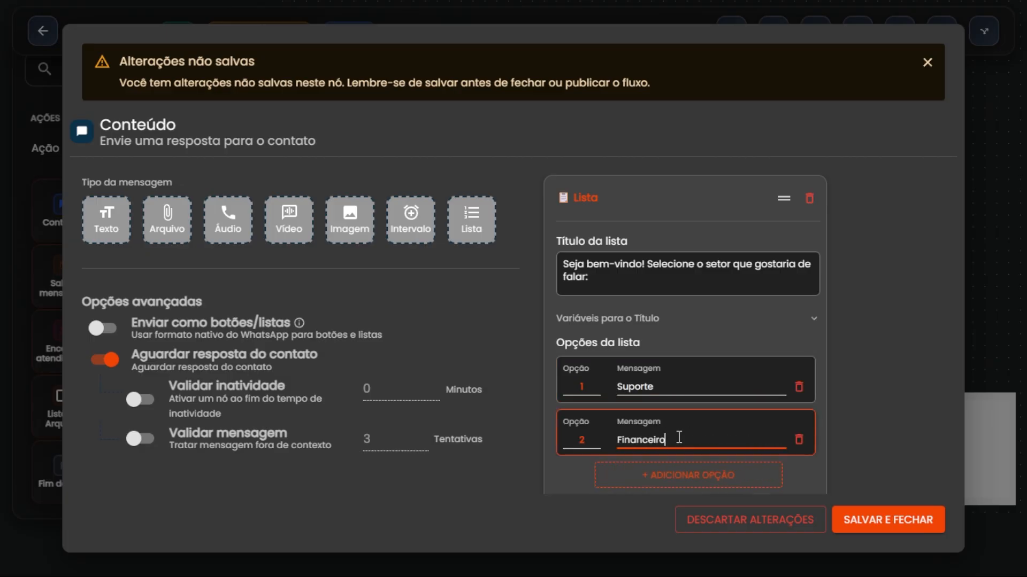
left_click(660, 475)
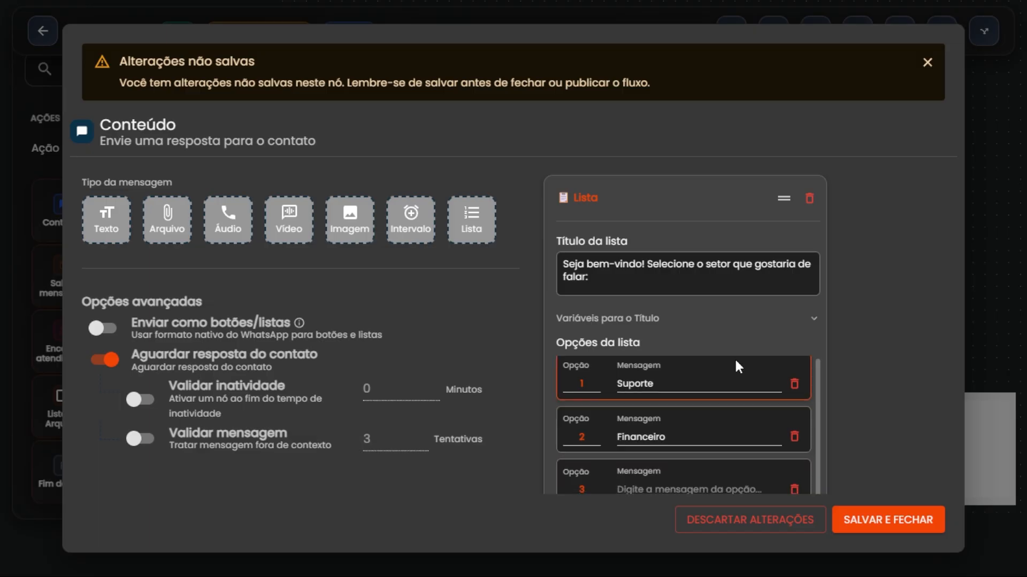
type("Comerc")
key("BackSpace")
type("cial")
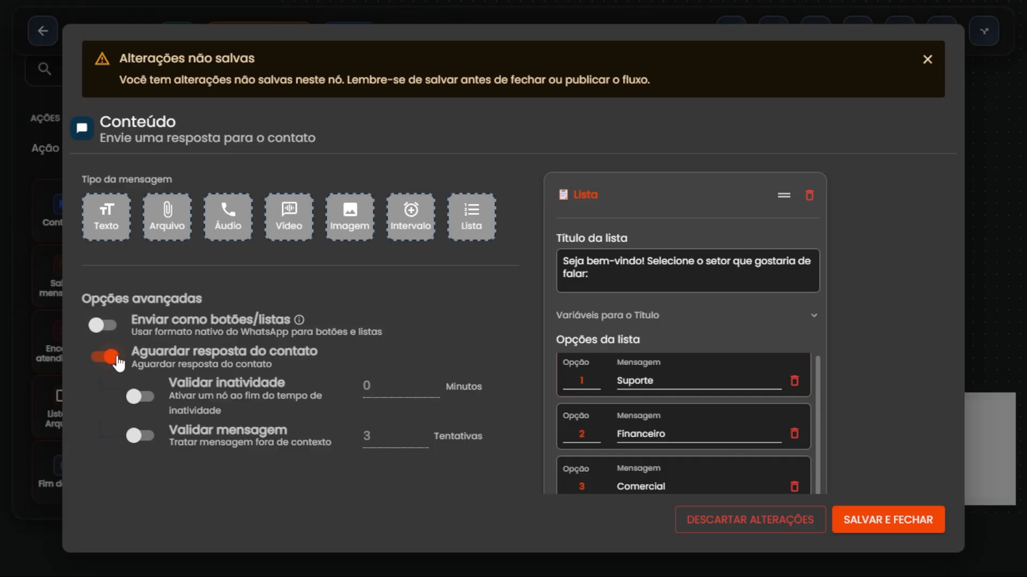
Save and close the Conteúdo settings with Aguardar resposta do contato enabled
left_click_drag(134, 351, 310, 363)
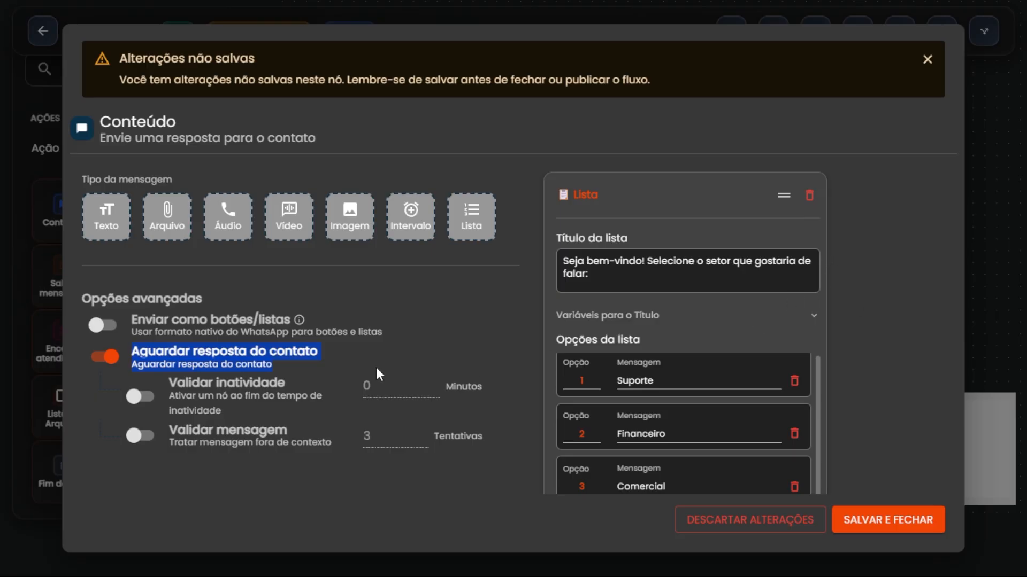
left_click(104, 358)
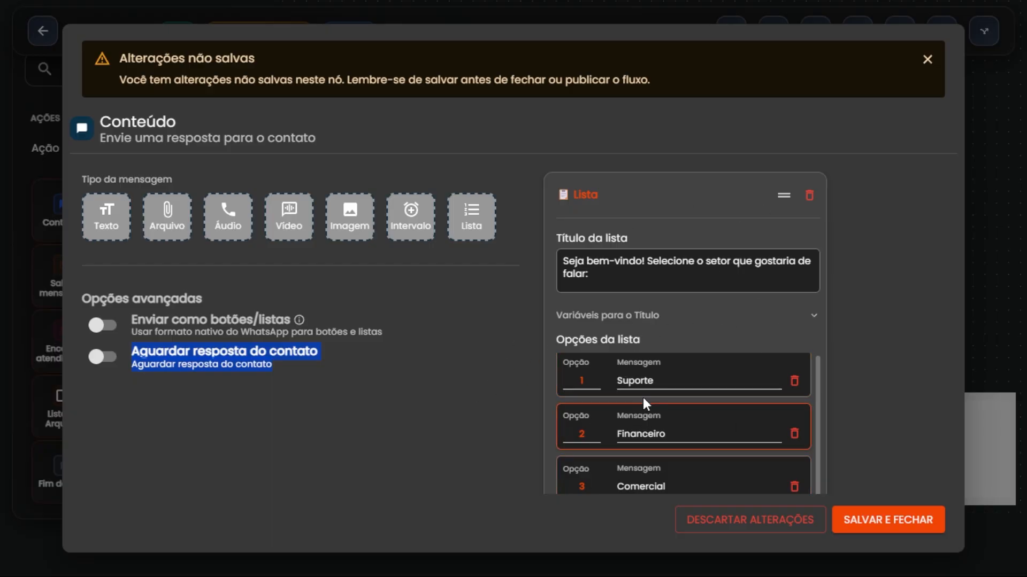
left_click(97, 361)
left_click(908, 527)
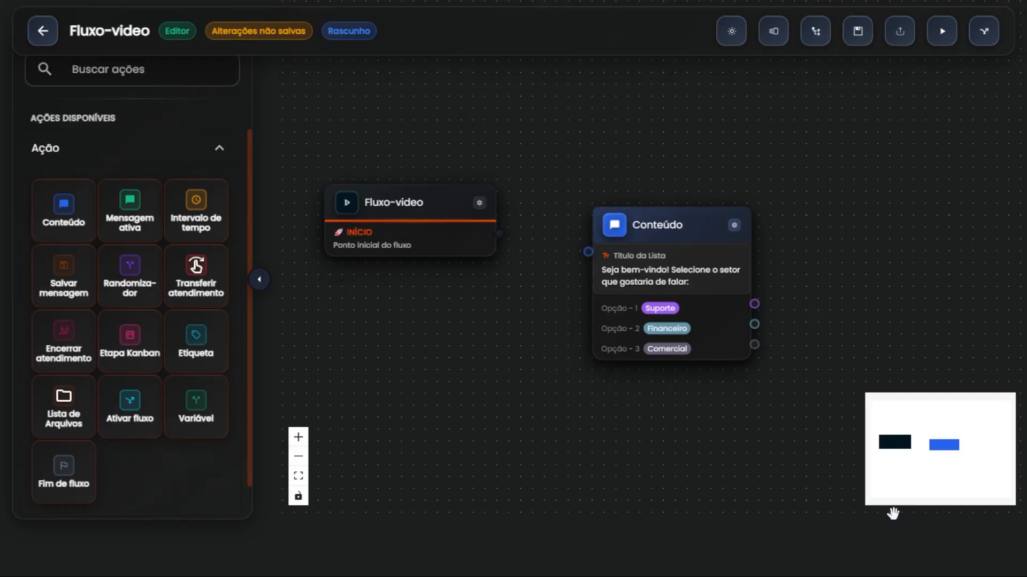
Place three Transferir atendimento blocks one below another to the right of the Conteúdo block
left_click(694, 248)
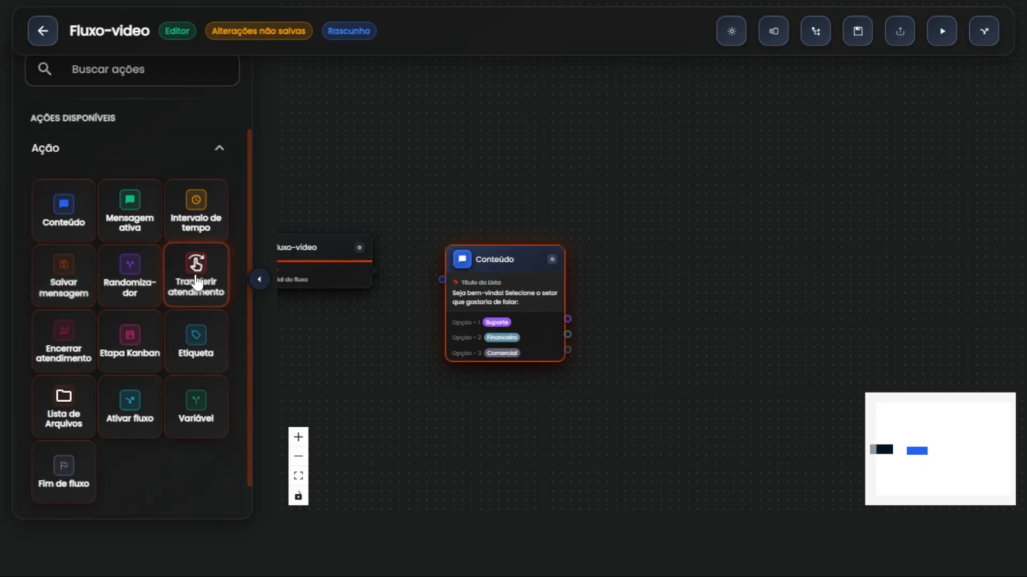
left_click_drag(206, 288, 733, 235)
left_click_drag(196, 264, 678, 357)
left_click_drag(198, 264, 682, 460)
left_click_drag(702, 230, 702, 152)
left_click_drag(695, 348, 751, 257)
scroll(564, 321, "up", 3)
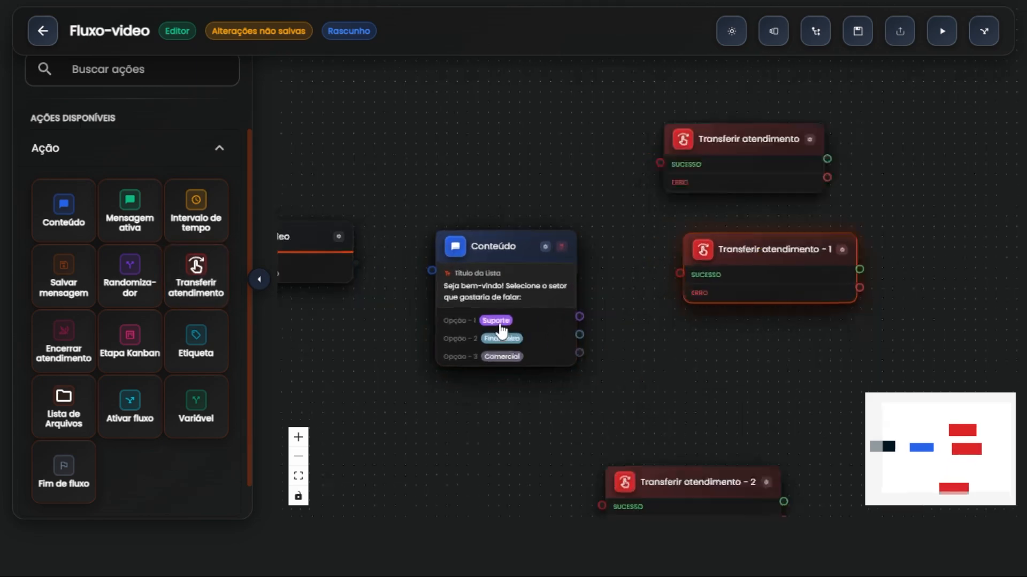
Connect the Suporte, Financeiro and Comercial options each to their own Transferir atendimento block, in order from the first block down
left_click_drag(601, 313, 713, 110)
left_click_drag(606, 337, 739, 257)
left_click_drag(615, 371, 516, 428)
left_click_drag(611, 401, 712, 245)
scroll(650, 342, "up", 5)
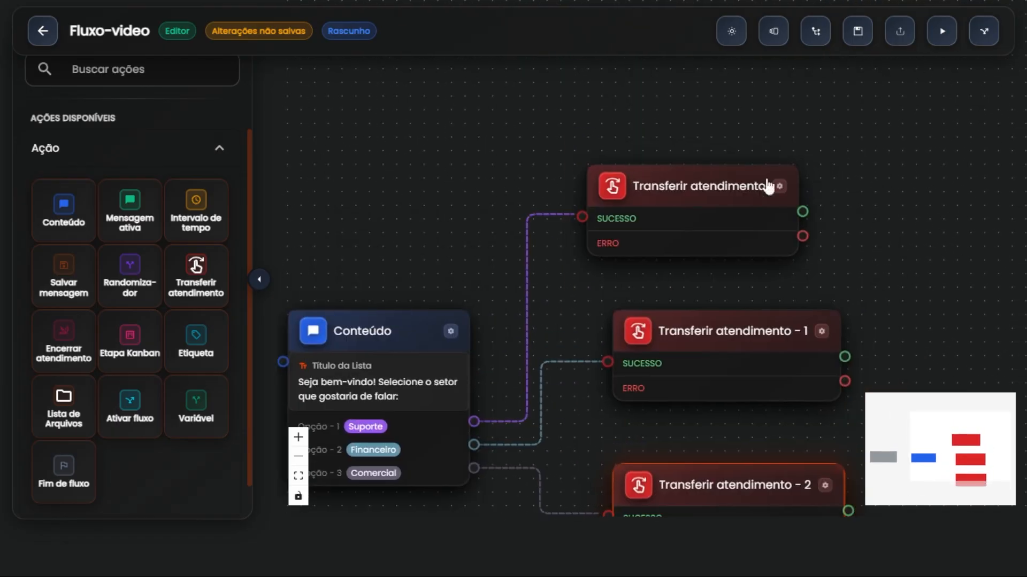
Set the first Transferir atendimento block's department to Suporte and save it
left_click(780, 184)
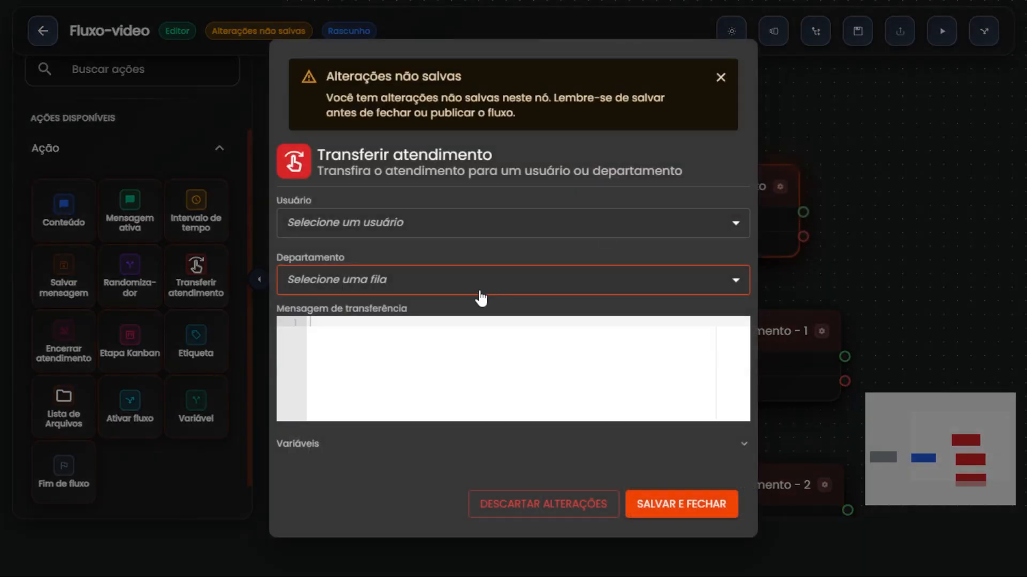
left_click(360, 283)
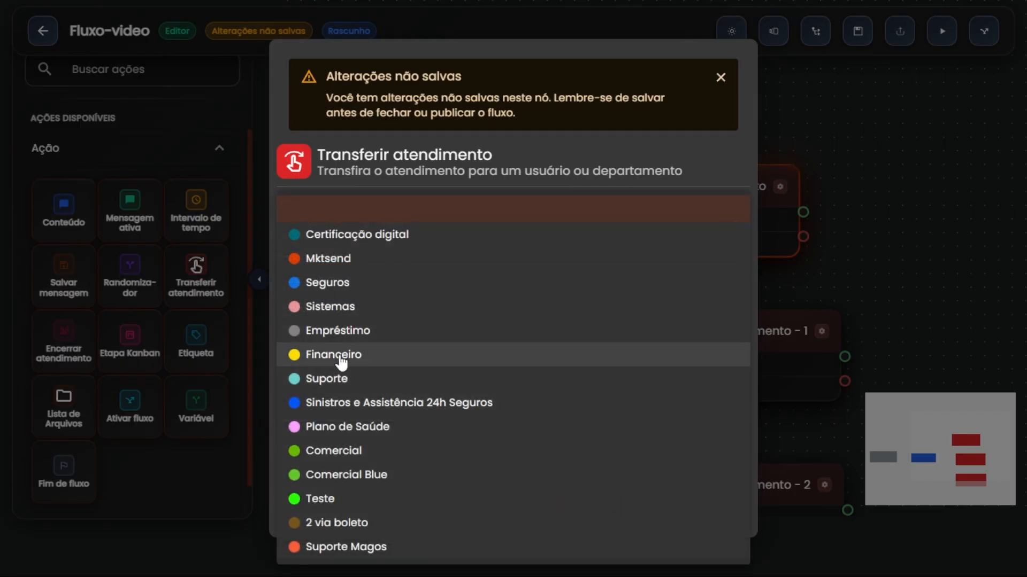
left_click(337, 378)
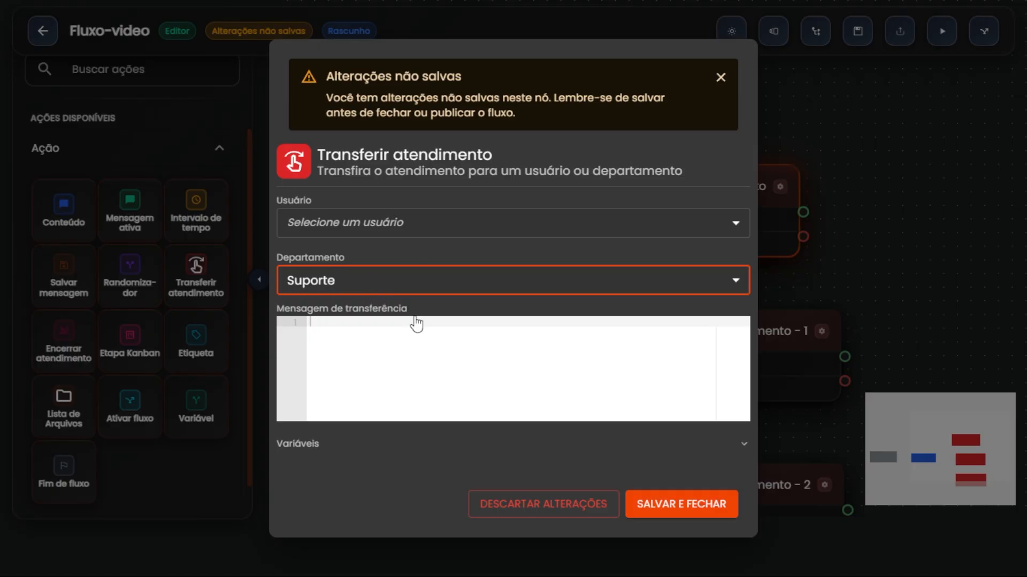
left_click(710, 516)
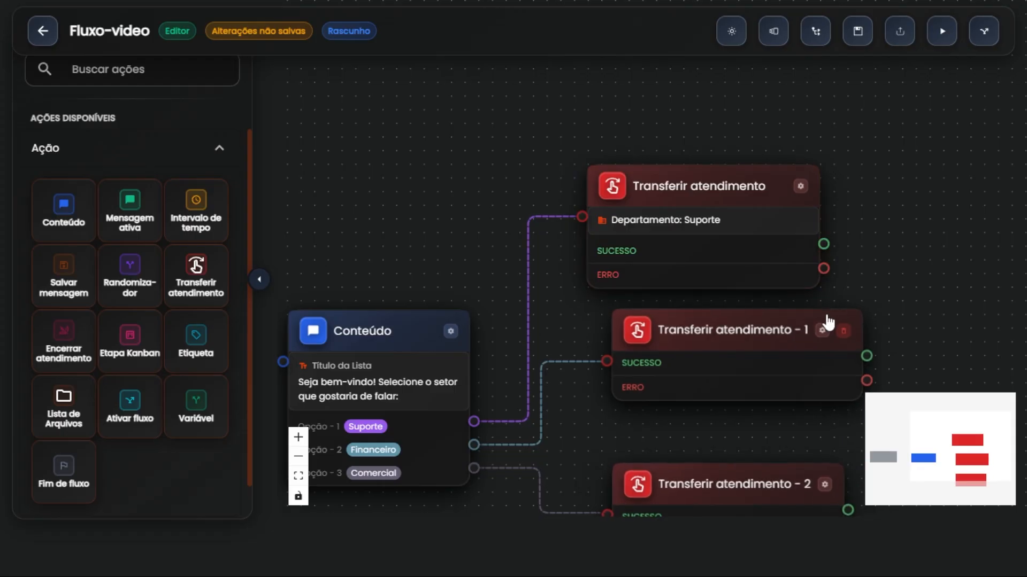
Set the department to Financeiro on Transferir atendimento - 1 and to Comercial on Transferir atendimento - 2, saving both blocks
left_click(811, 311)
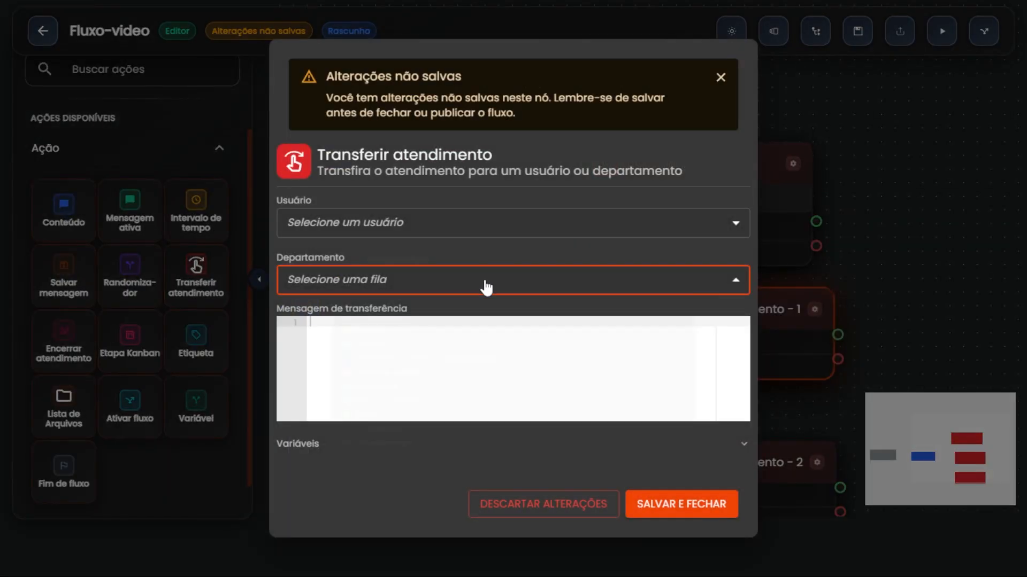
left_click(713, 516)
left_click(817, 463)
left_click(439, 283)
left_click(395, 444)
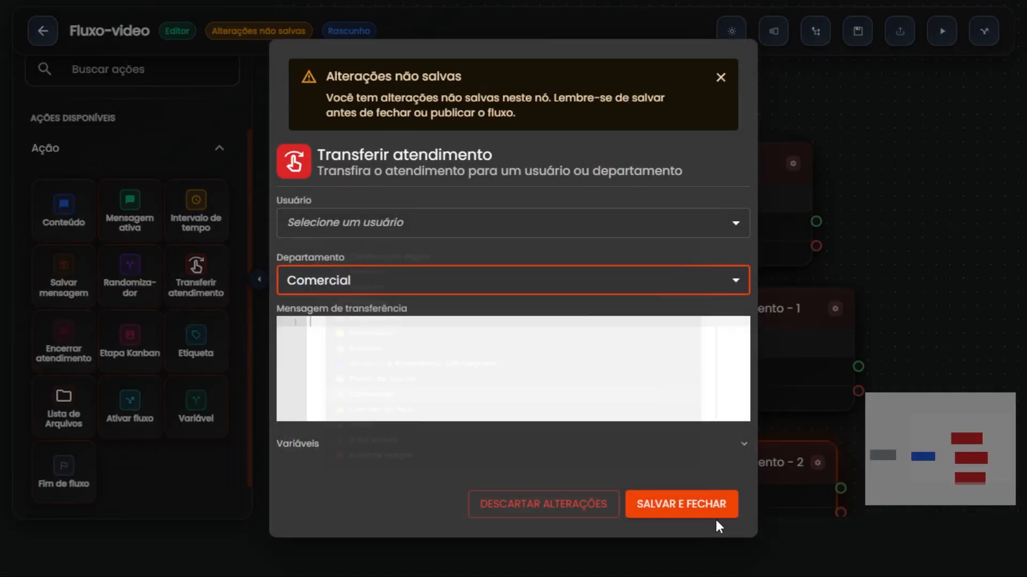
left_click(714, 517)
Add a Fim de fluxo block well to the right of the three Transferir atendimento blocks
left_click_drag(896, 317, 898, 241)
scroll(518, 385, "down", 5)
left_click_drag(64, 470, 808, 321)
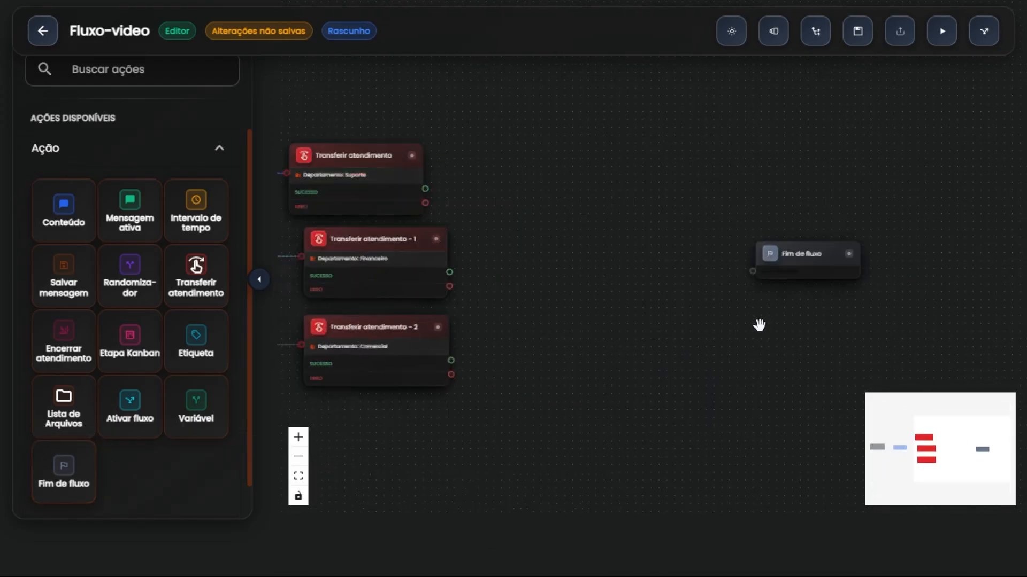
Move the Fluxo-video start block level with the Conteúdo block
scroll(617, 308, "down", 1)
left_click_drag(376, 338, 619, 312)
scroll(584, 290, "up", 9)
left_click_drag(536, 202, 585, 313)
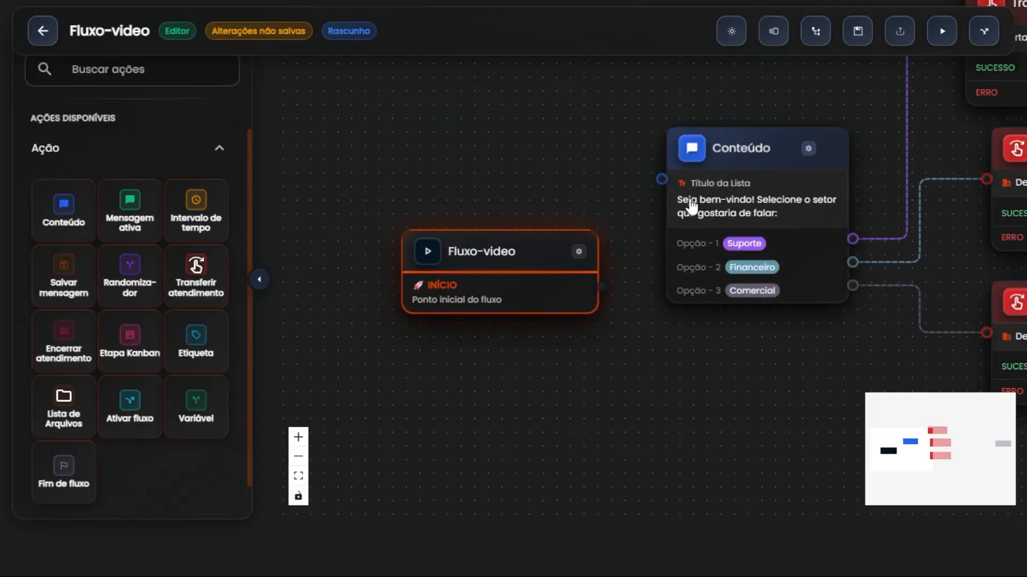
left_click_drag(496, 245, 439, 143)
left_click_drag(585, 285, 496, 298)
scroll(497, 297, "down", 5)
left_click_drag(603, 364, 540, 378)
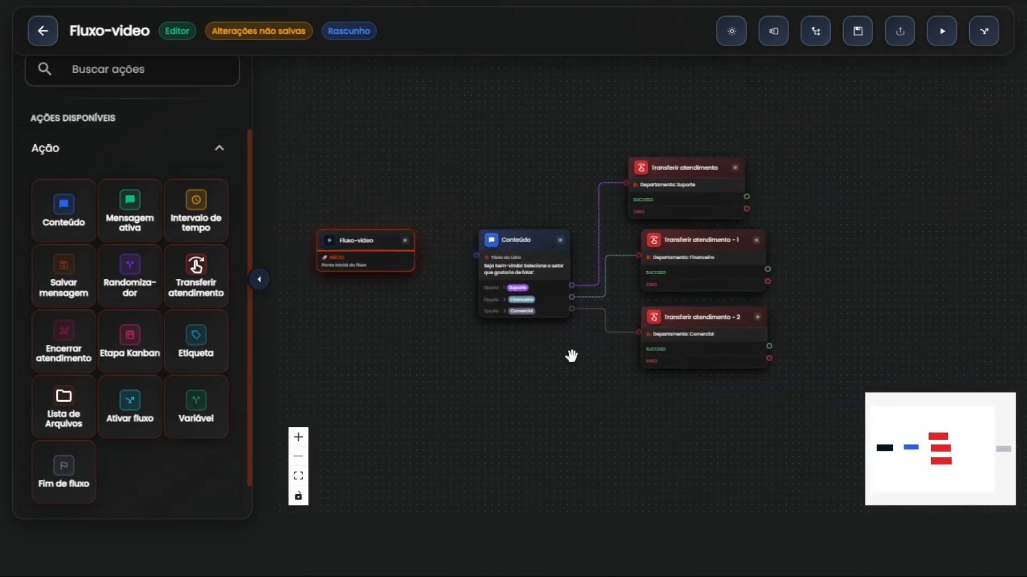
Spread Transferir atendimento - 1 and Transferir atendimento - 2 further down so the three transfer blocks are evenly spaced
left_click_drag(722, 327, 712, 376)
left_click_drag(703, 239, 684, 261)
left_click_drag(754, 347, 633, 359)
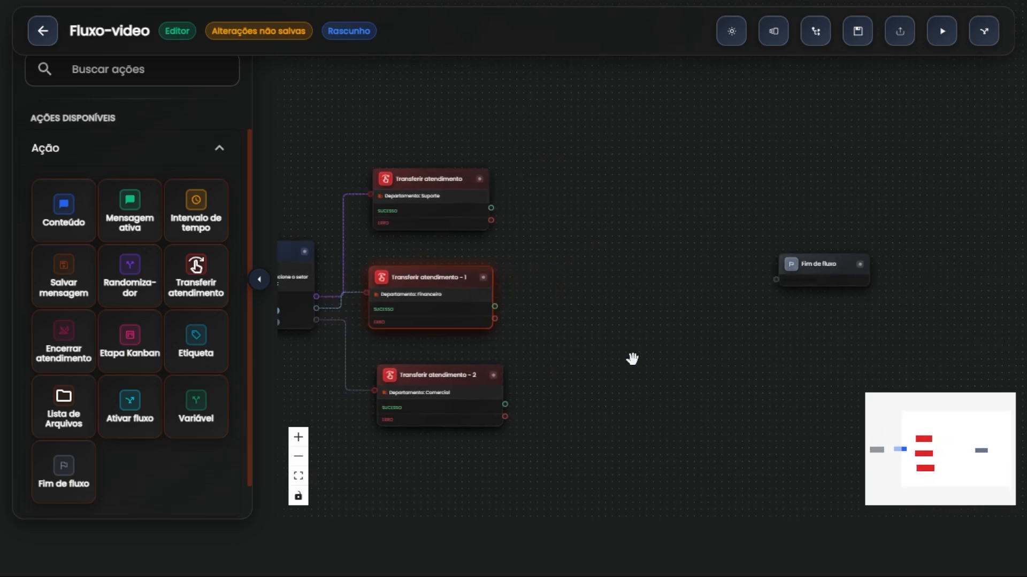
Add a Conteúdo block between the transfer blocks and Fim de fluxo with the text message "Aguarde para ser atendido", and save it
left_click_drag(122, 226, 654, 286)
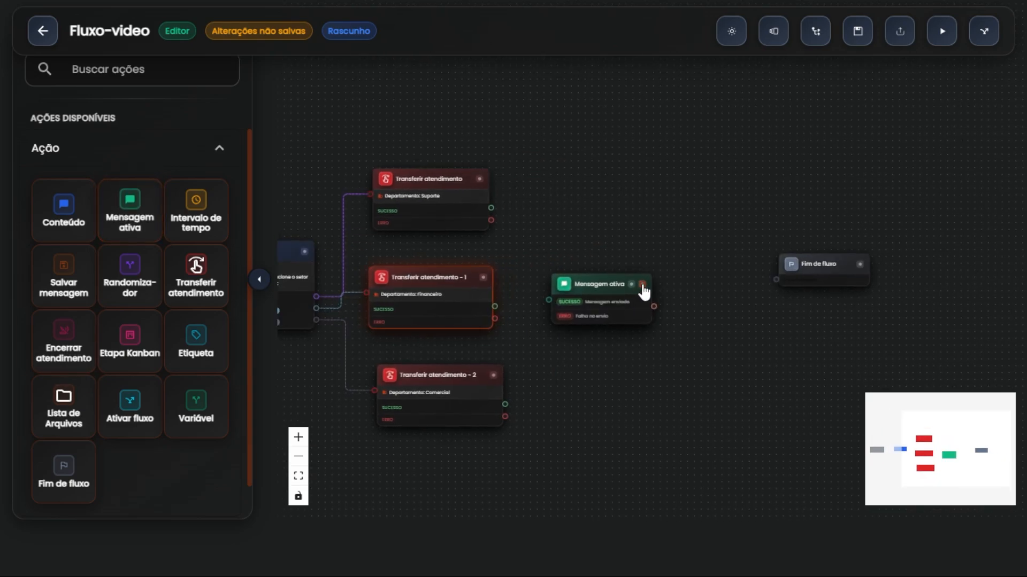
left_click(634, 285)
left_click_drag(71, 223, 604, 281)
left_click(584, 282)
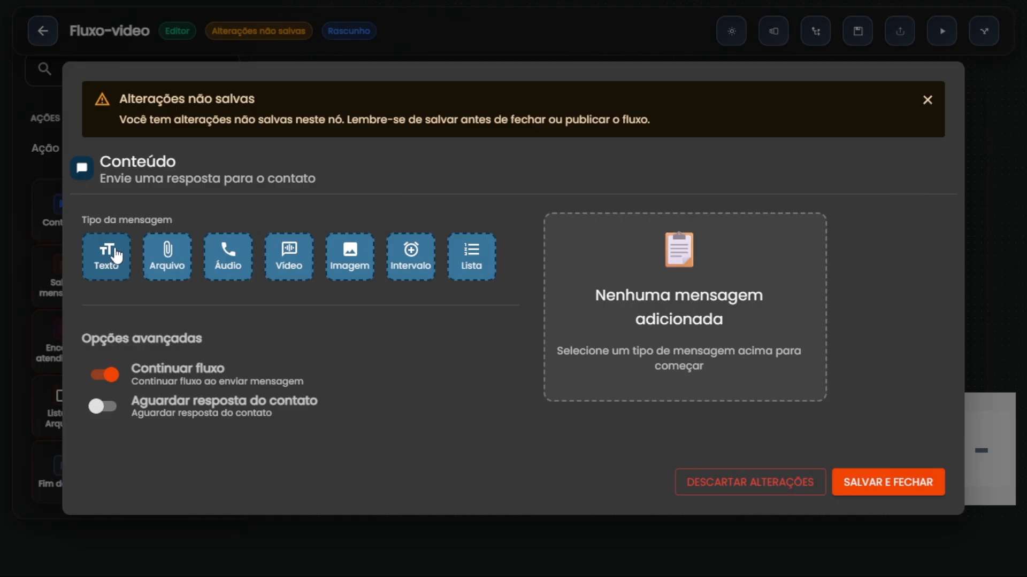
left_click(104, 259)
left_click(651, 272)
type("Aguarde para ser")
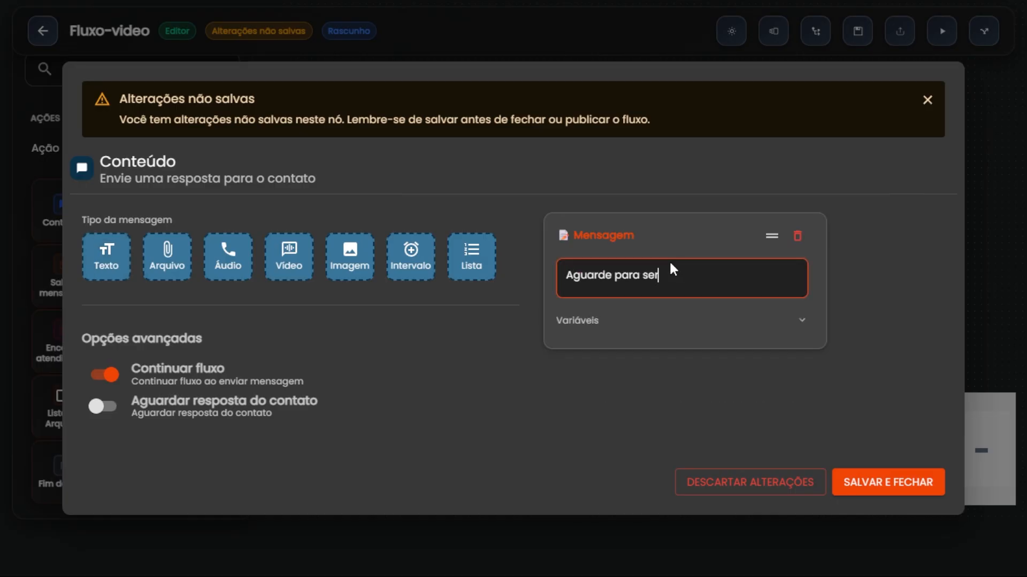
type(" atendido")
left_click(903, 495)
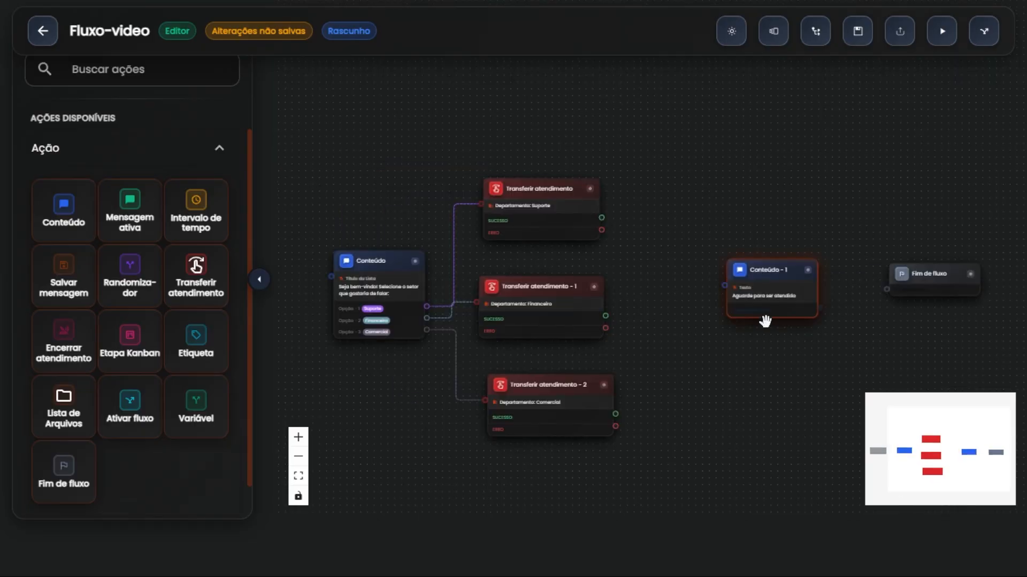
Connect the SUCESSO output of all three Transferir atendimento blocks to Conteúdo - 1, and Conteúdo - 1 to Fim de fluxo
scroll(364, 356, "up", 2)
left_click_drag(698, 213, 616, 229)
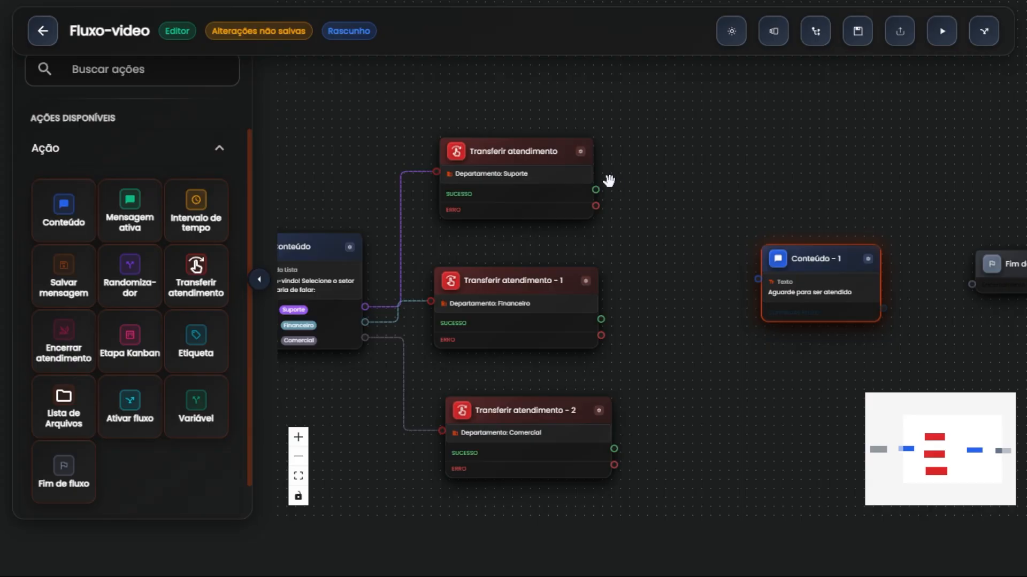
left_click_drag(595, 190, 757, 278)
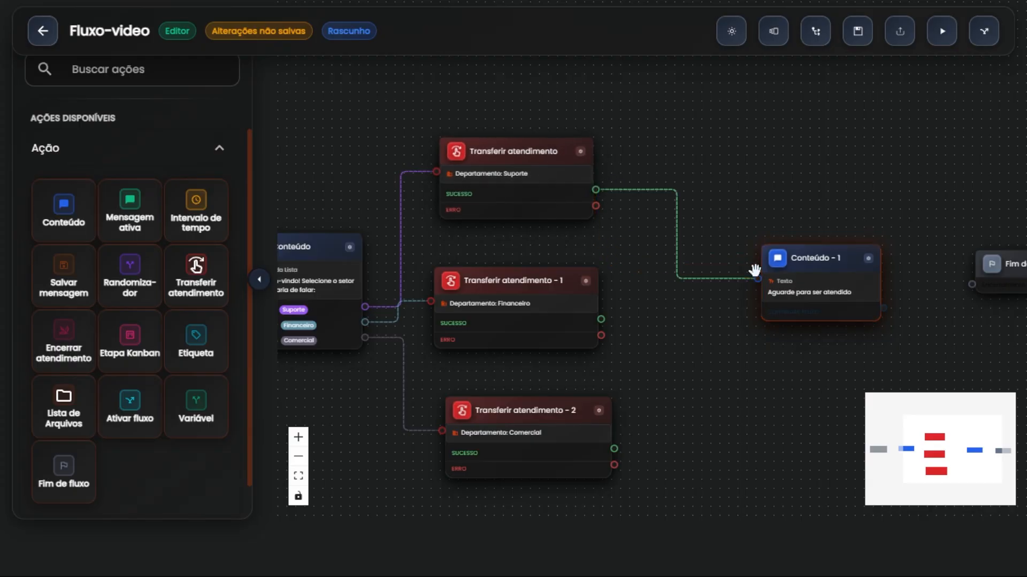
left_click_drag(601, 319, 757, 278)
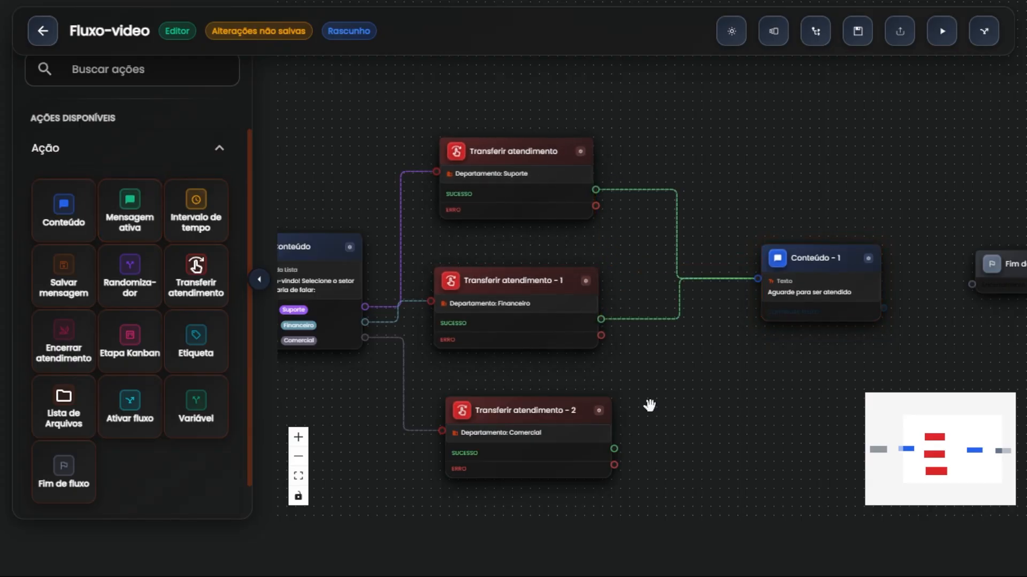
left_click_drag(611, 448, 757, 278)
left_click_drag(771, 390, 544, 359)
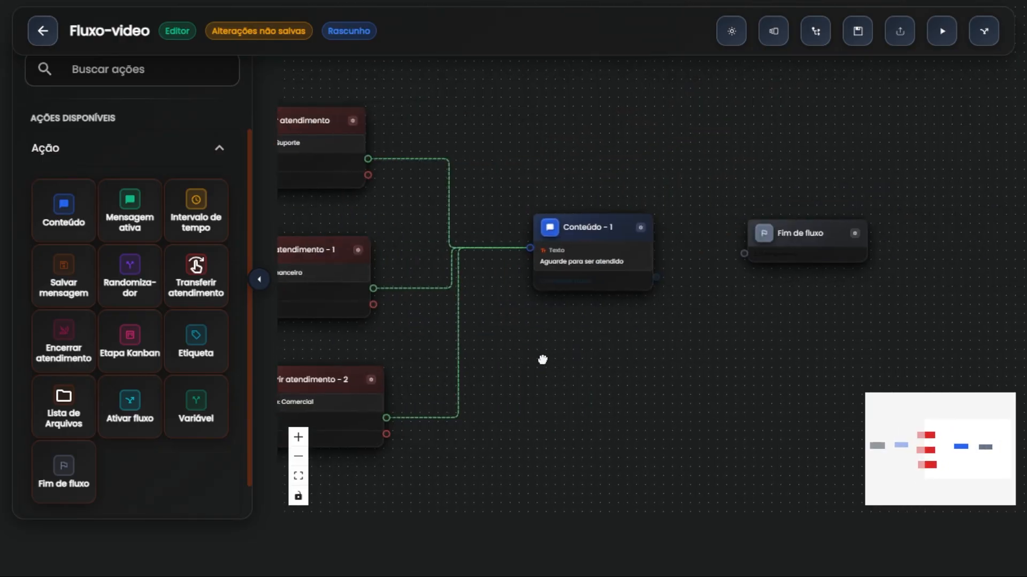
left_click_drag(658, 277, 743, 252)
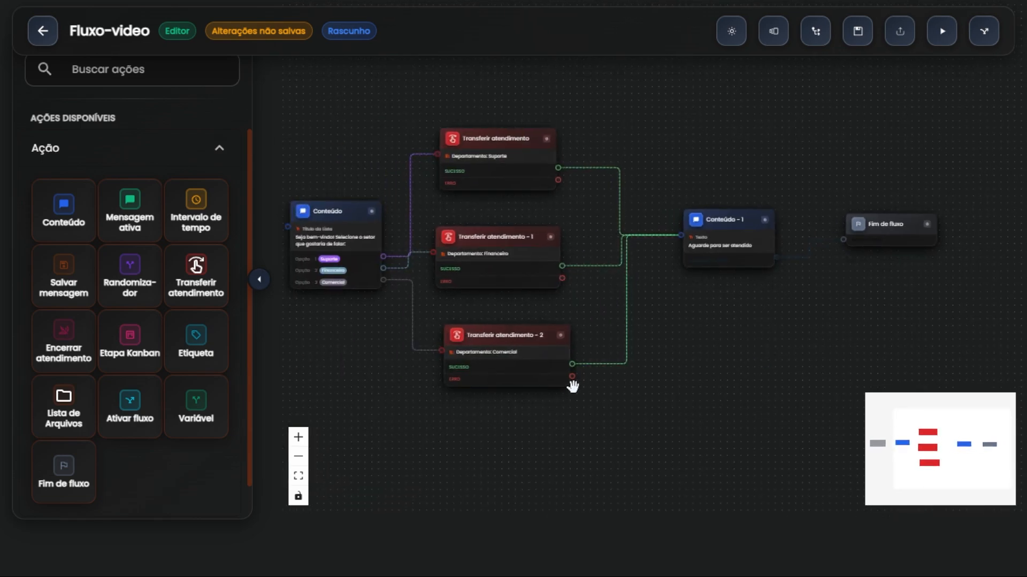
Connect the ERRO output of all three Transferir atendimento blocks back to the input of the first Conteúdo block
left_click_drag(571, 375, 355, 227)
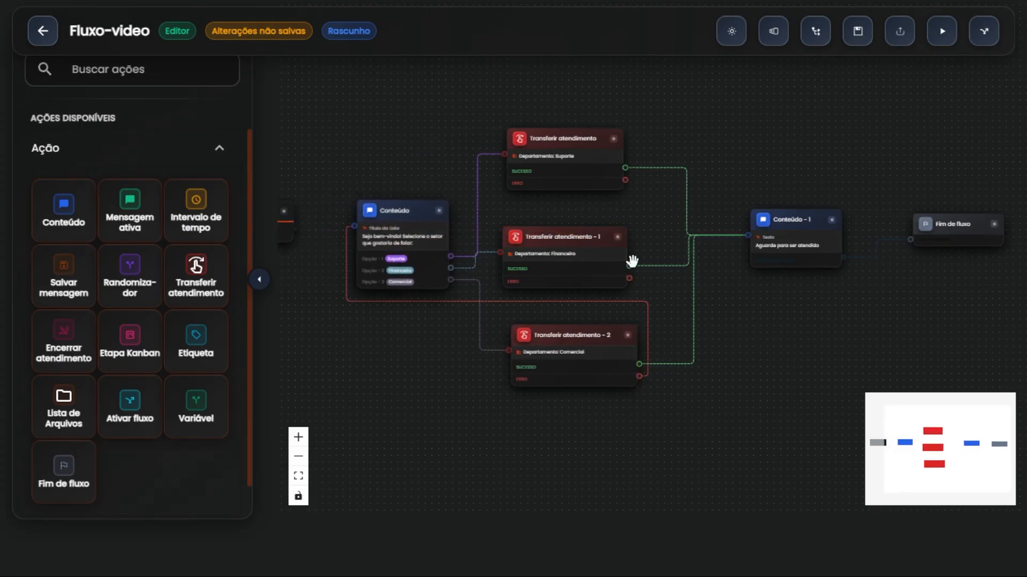
left_click_drag(629, 280, 354, 226)
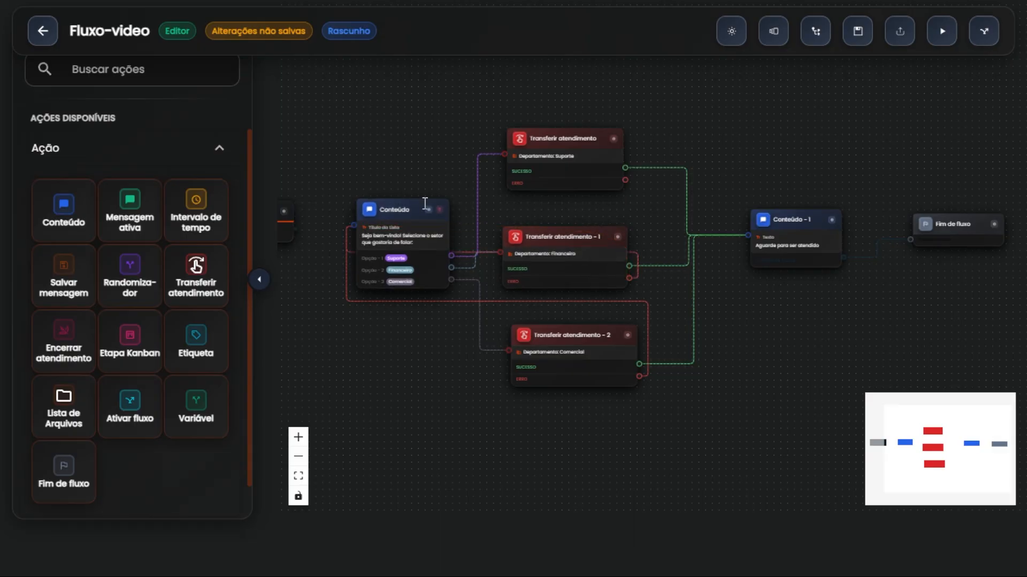
left_click_drag(624, 179, 357, 226)
scroll(429, 373, "up", 2)
left_click_drag(429, 373, 316, 422)
scroll(593, 388, "down", 3)
left_click_drag(593, 387, 682, 403)
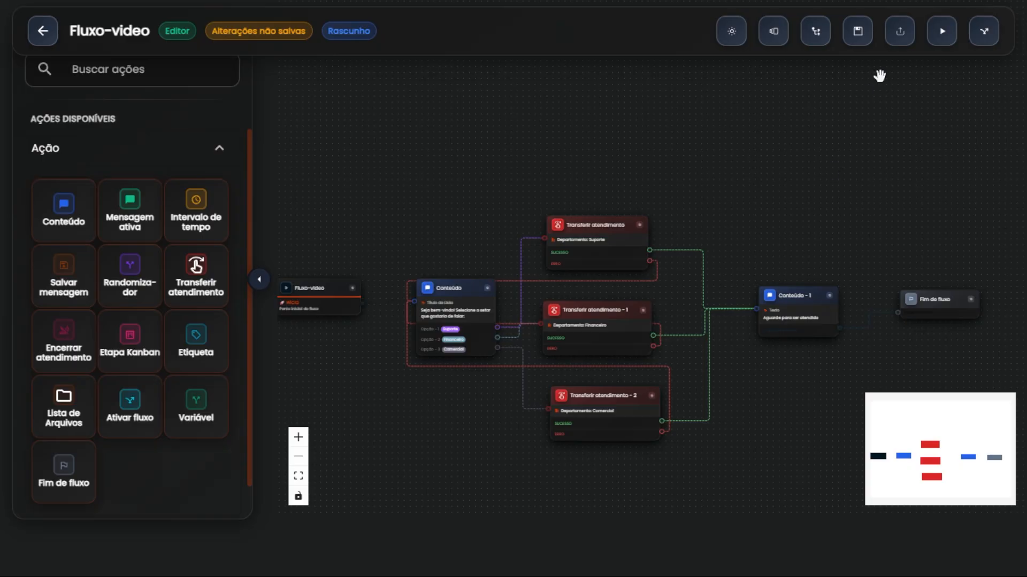
Run the flow in the simulator, answer the department list with 1, and read the bot's replies
left_click(941, 33)
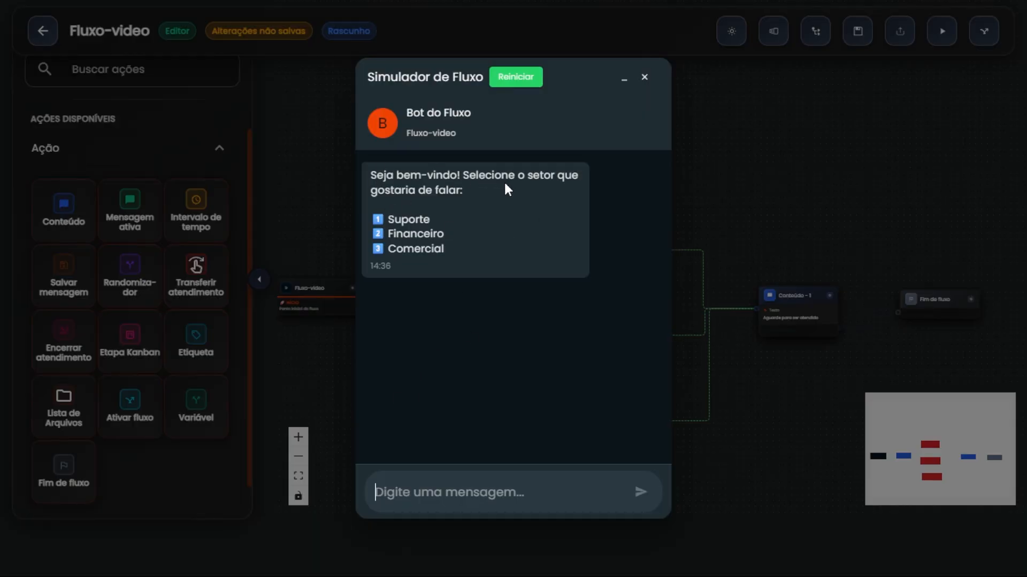
left_click(508, 493)
type("1")
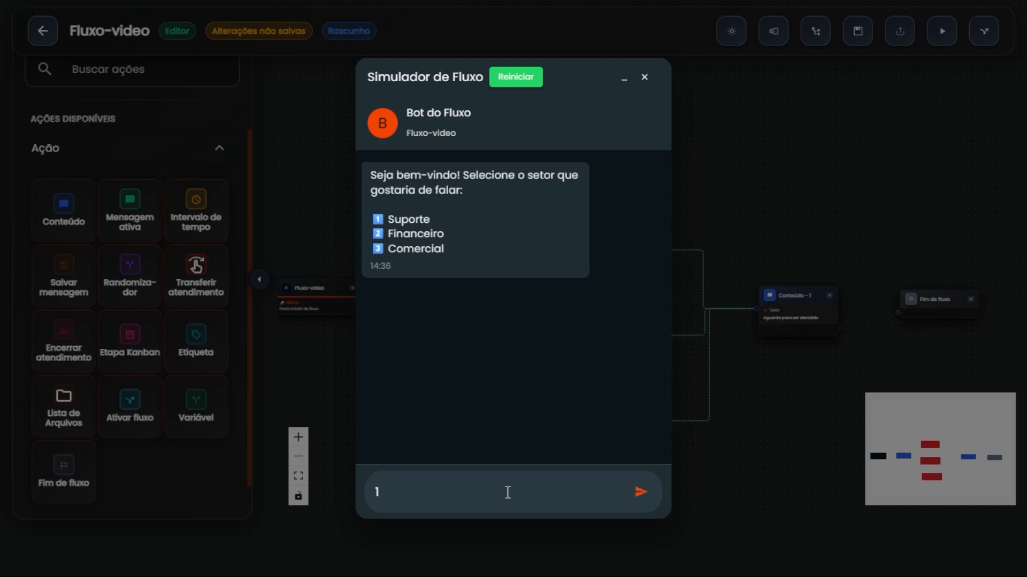
key("Return")
left_click_drag(380, 346, 502, 339)
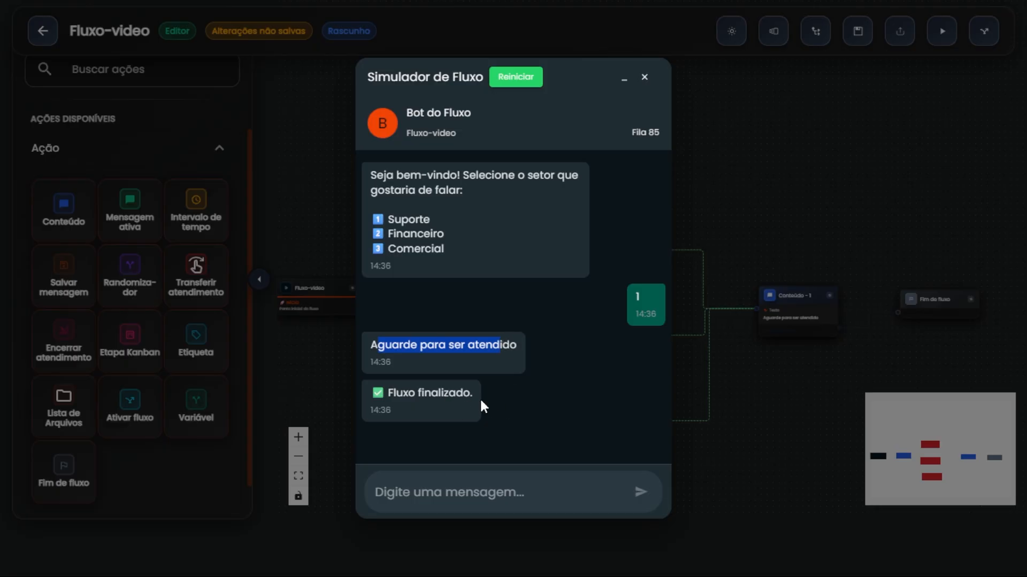
left_click_drag(481, 399, 378, 389)
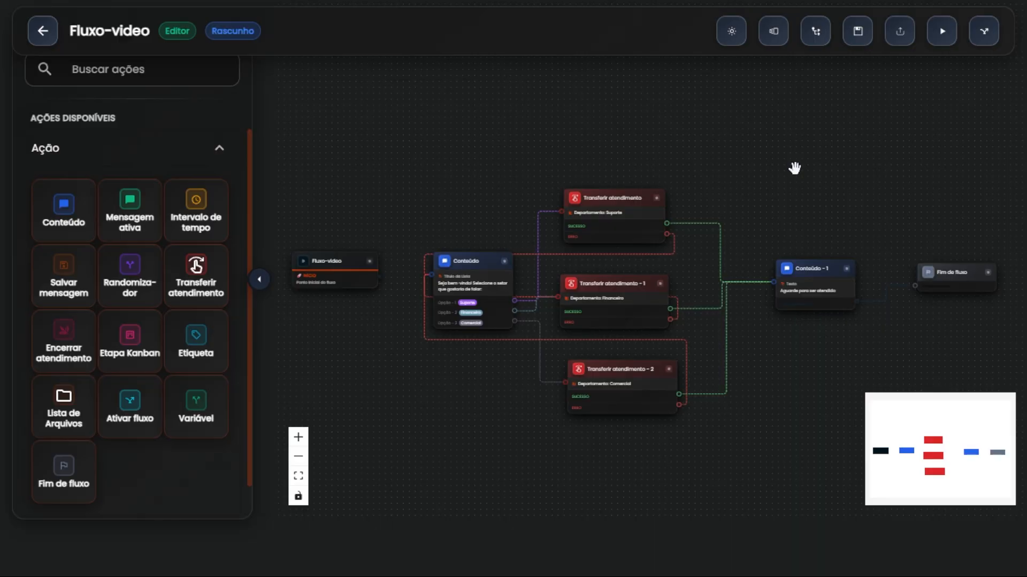
scroll(428, 328, "up", 1)
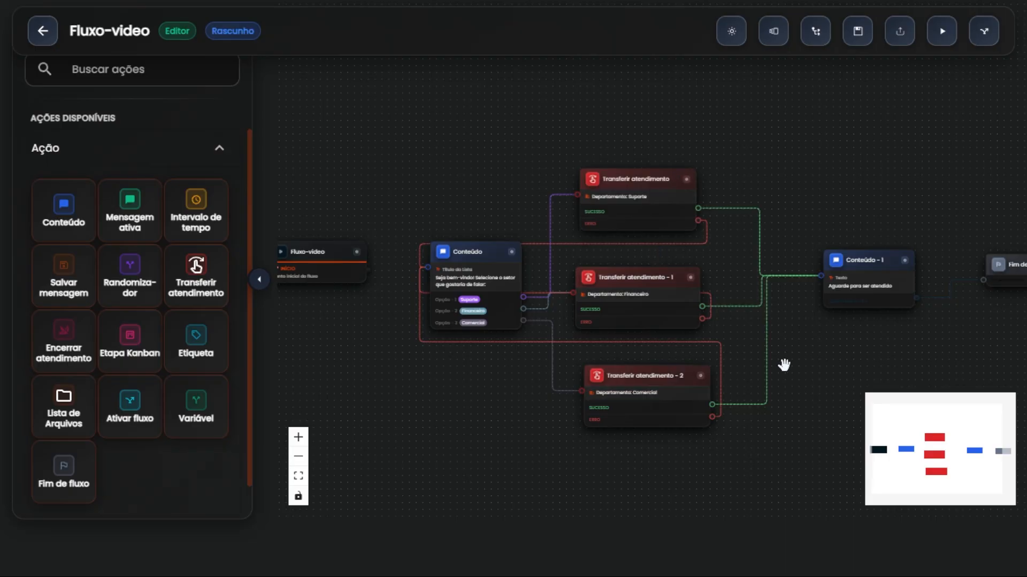
left_click_drag(784, 363, 483, 344)
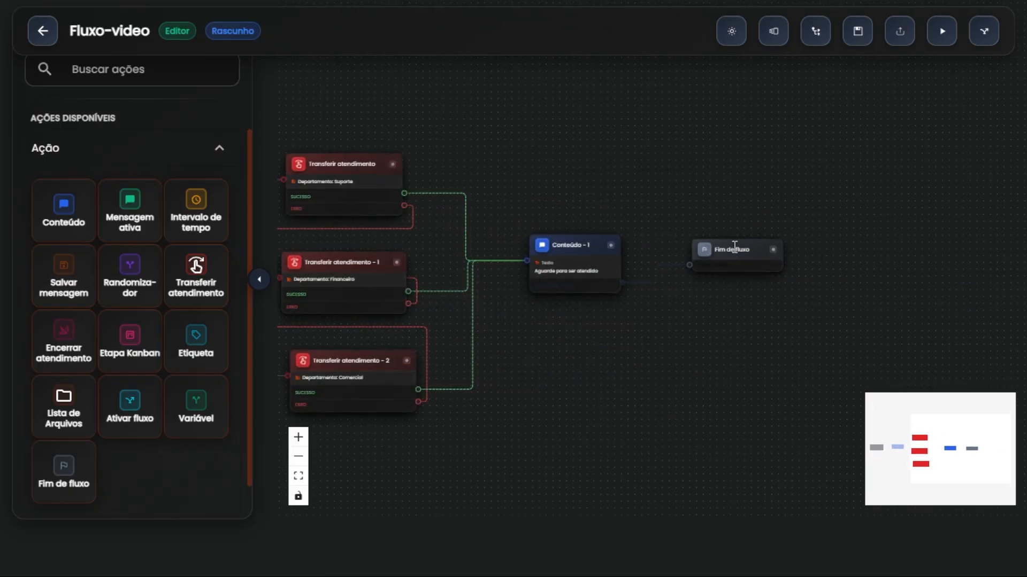
left_click_drag(665, 351, 785, 369)
scroll(834, 355, "down", 1)
scroll(807, 361, "down", 1)
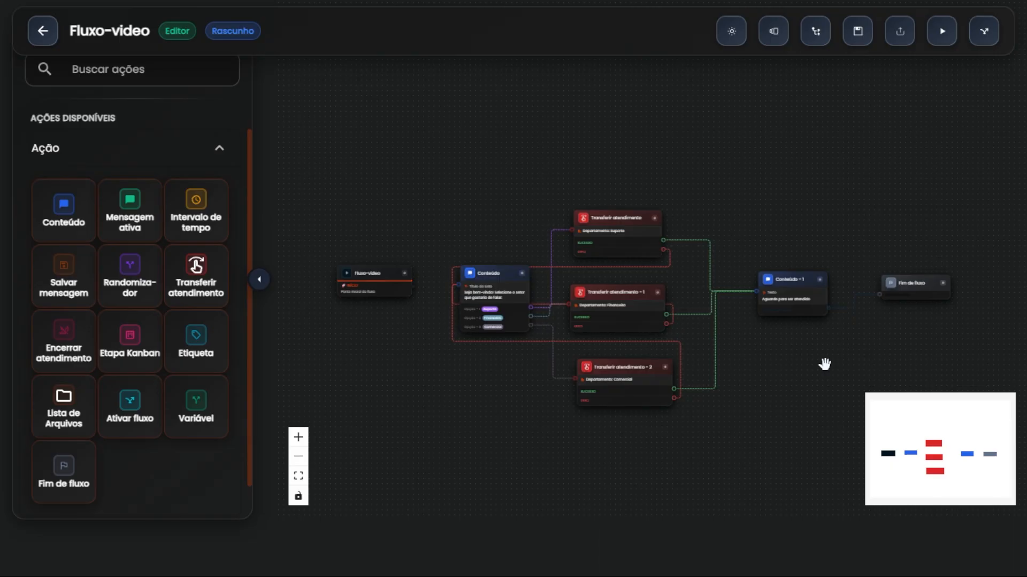
scroll(824, 364, "down", 1)
left_click_drag(824, 364, 783, 399)
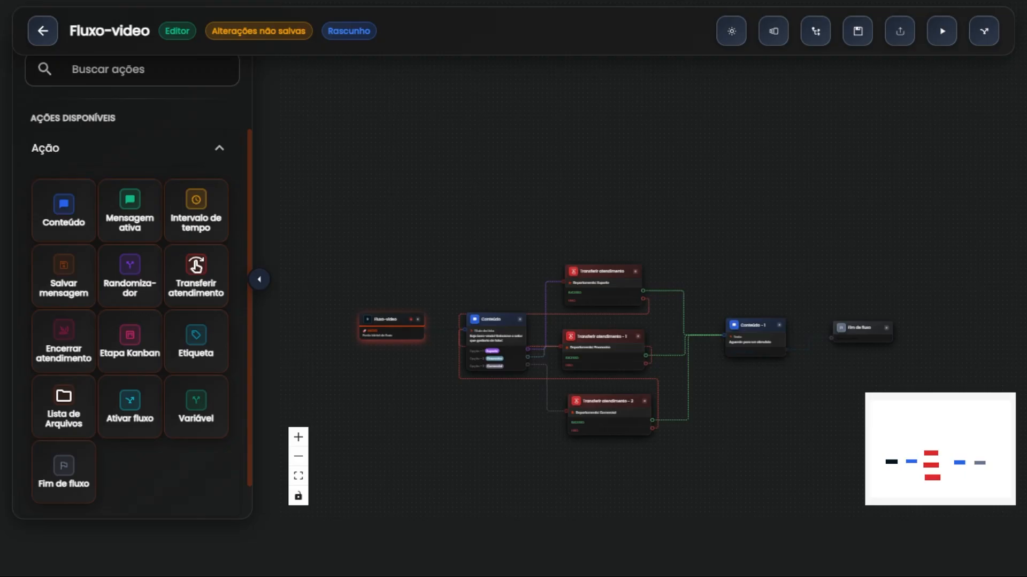
Save the flow and publish it with Fluxo-video as both the version name and the description
left_click(858, 31)
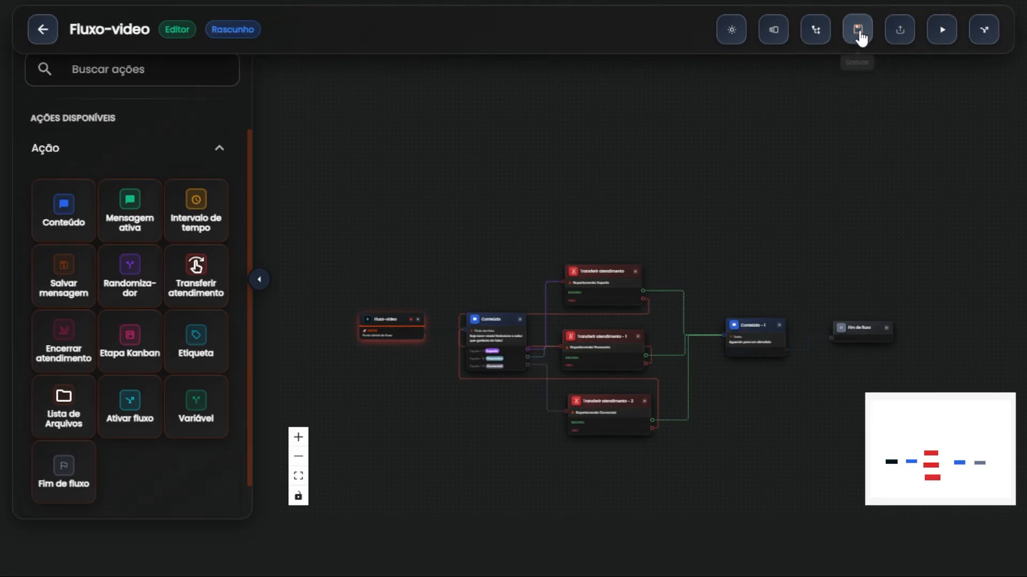
left_click(986, 30)
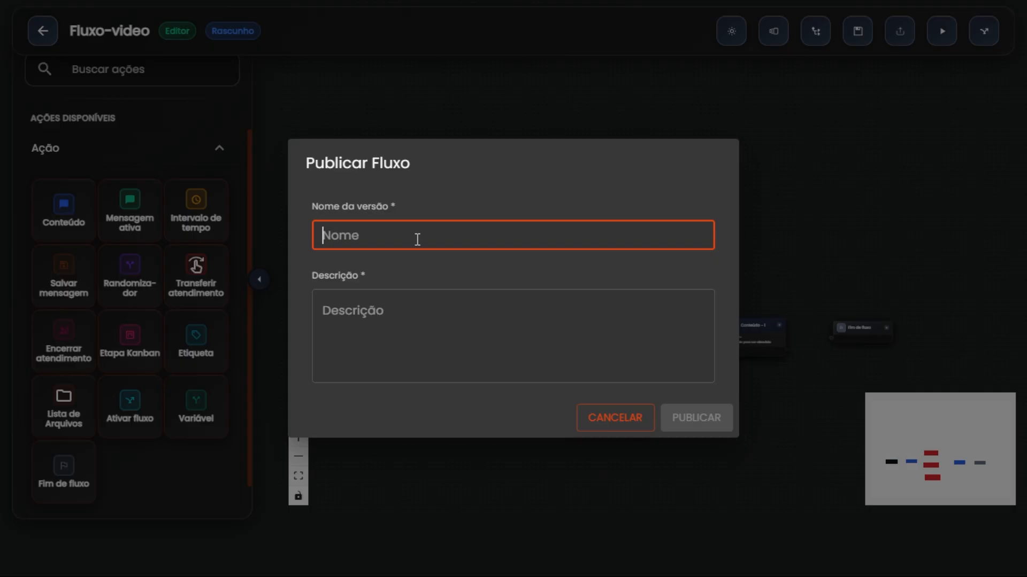
type("Fluxo-video")
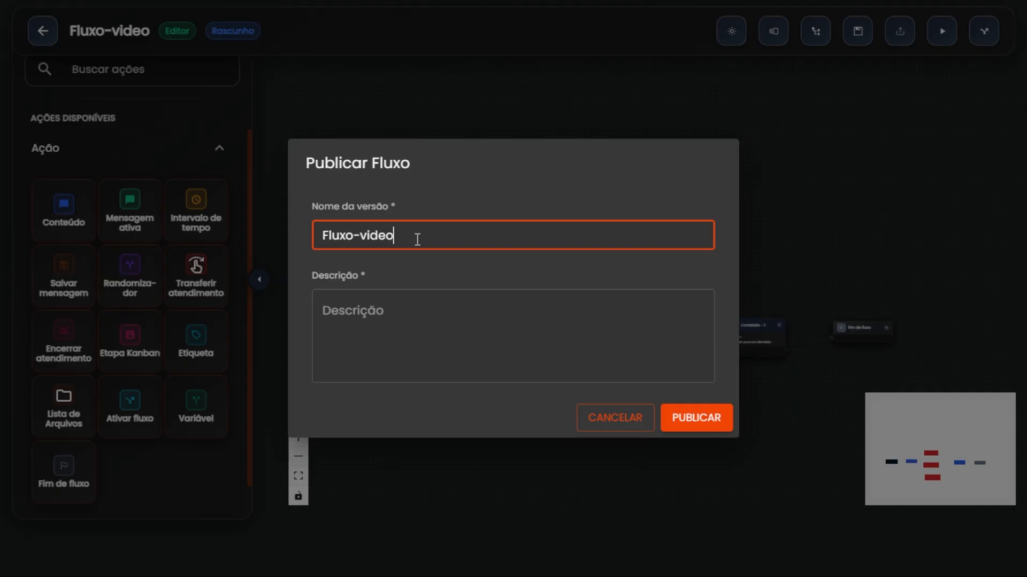
key("Tab")
key("shift+Tab")
key("ctrl+c")
left_click(426, 339)
key("ctrl+v")
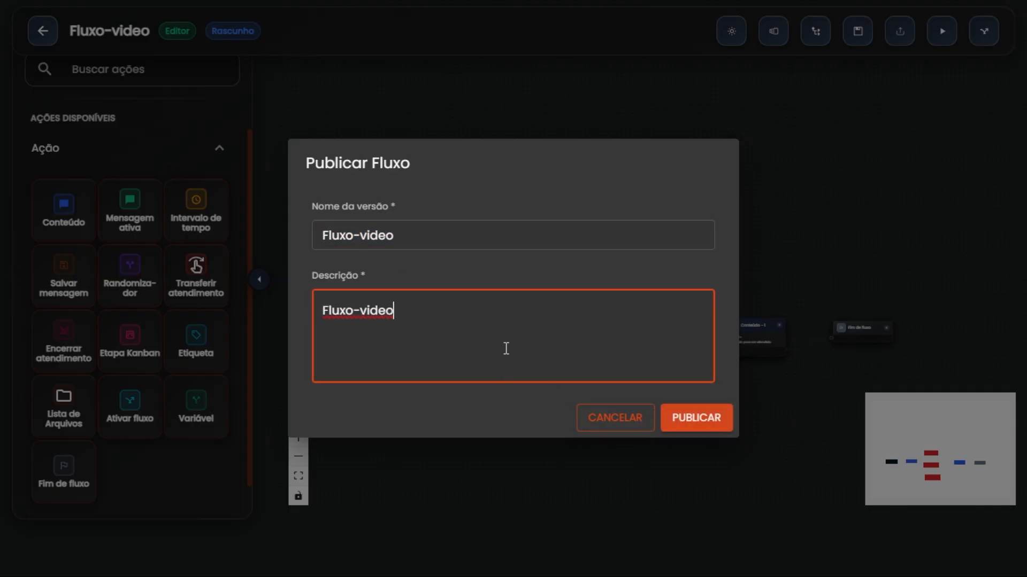
left_click(711, 420)
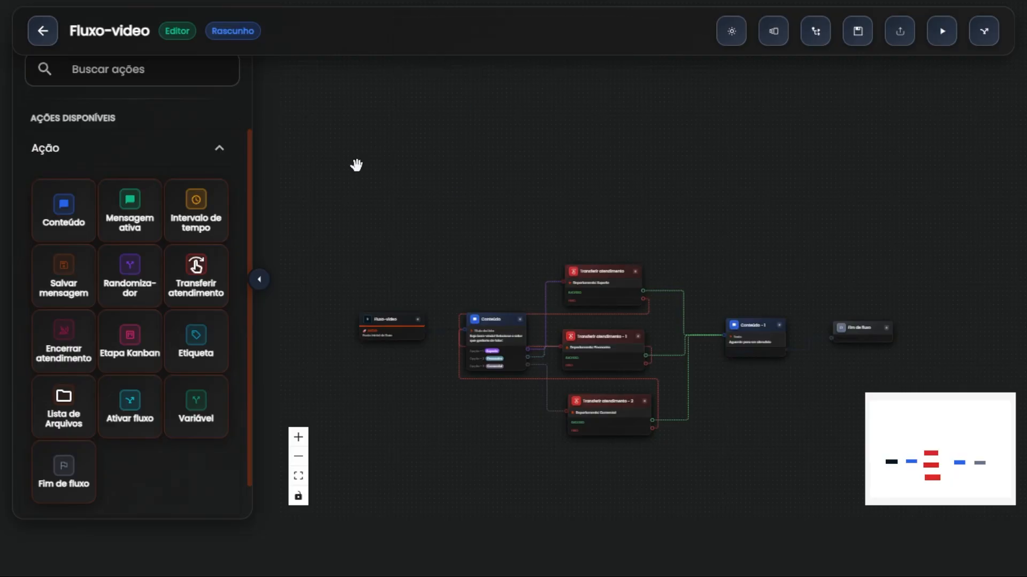
Leave the flow editor and go to the Conexões page
left_click(44, 32)
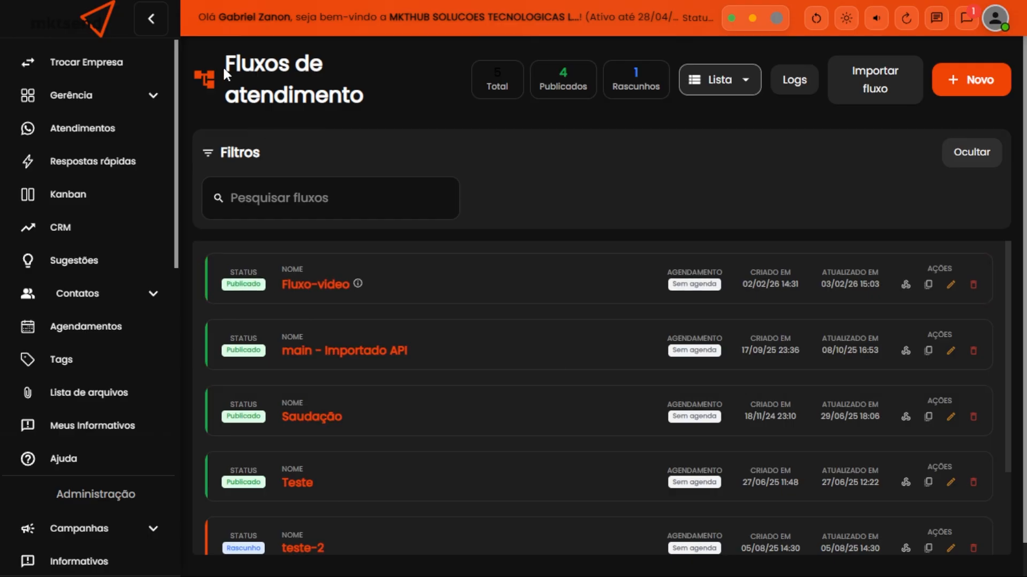
left_click_drag(236, 66, 289, 70)
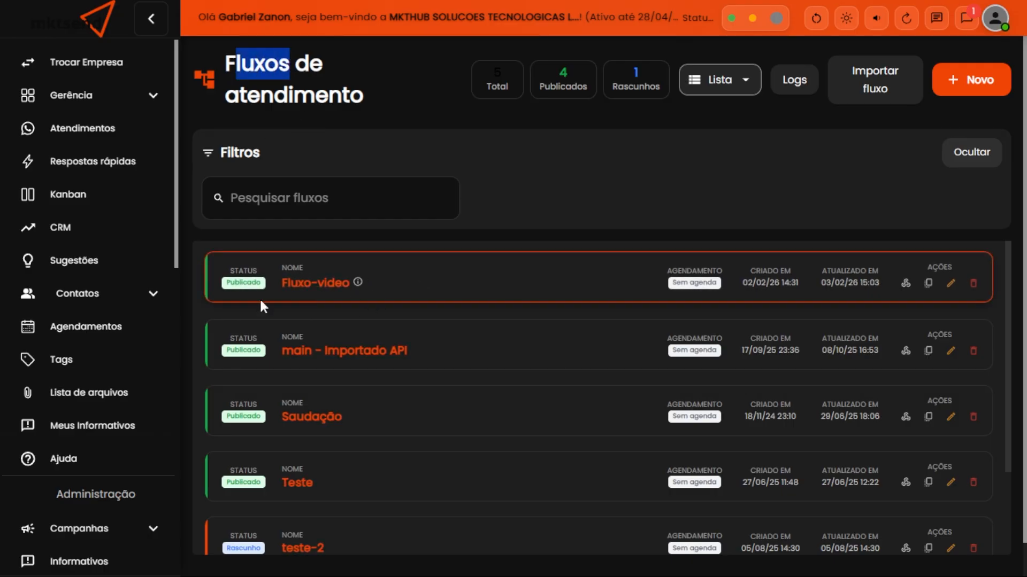
scroll(107, 278, "down", 5)
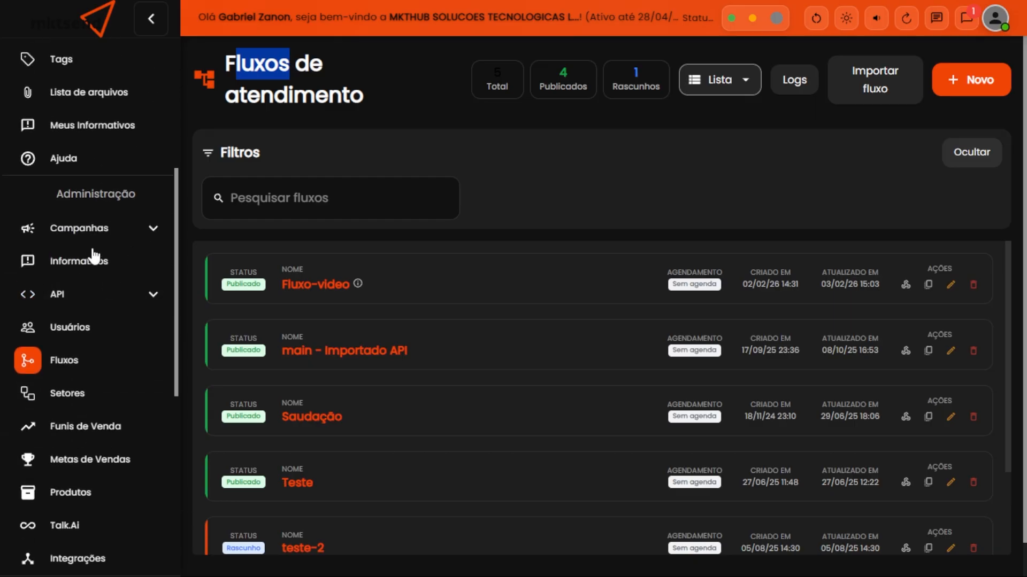
scroll(88, 385, "down", 1)
scroll(90, 414, "down", 1)
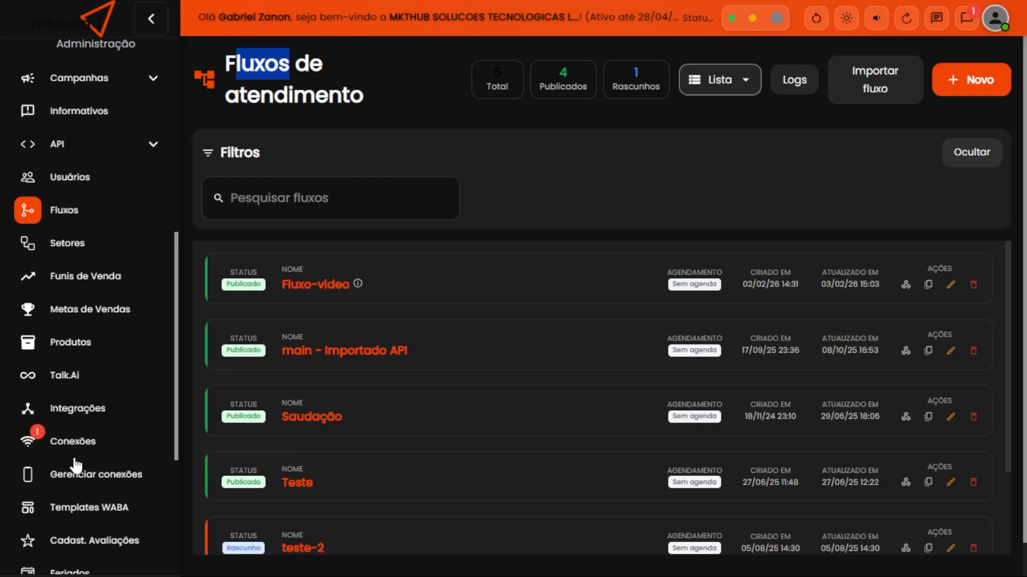
left_click(81, 449)
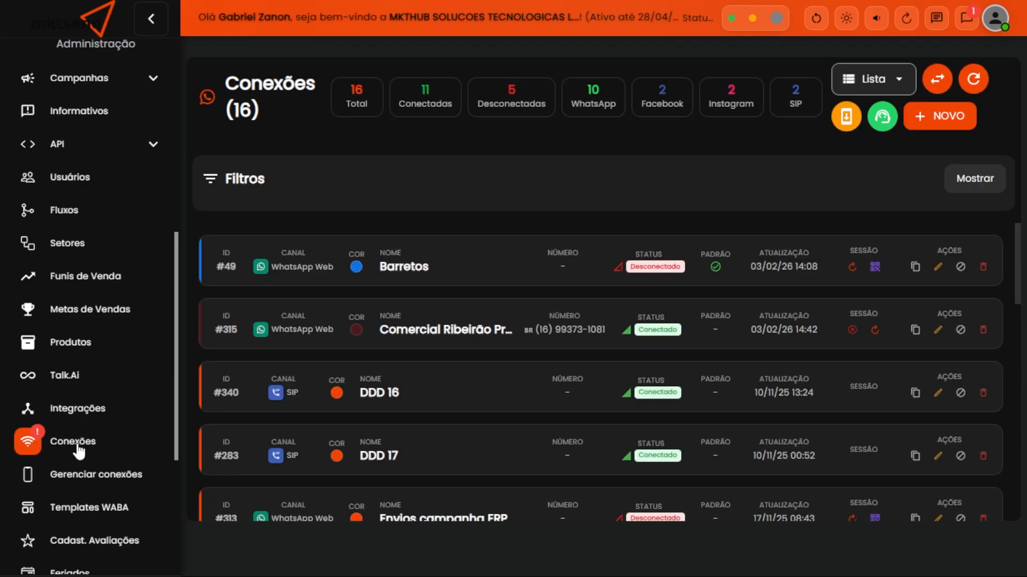
Find the Mkthub WhatsApp Web connection and open it for editing
scroll(614, 398, "down", 3)
scroll(610, 398, "down", 3)
scroll(486, 381, "up", 2)
scroll(469, 358, "down", 5)
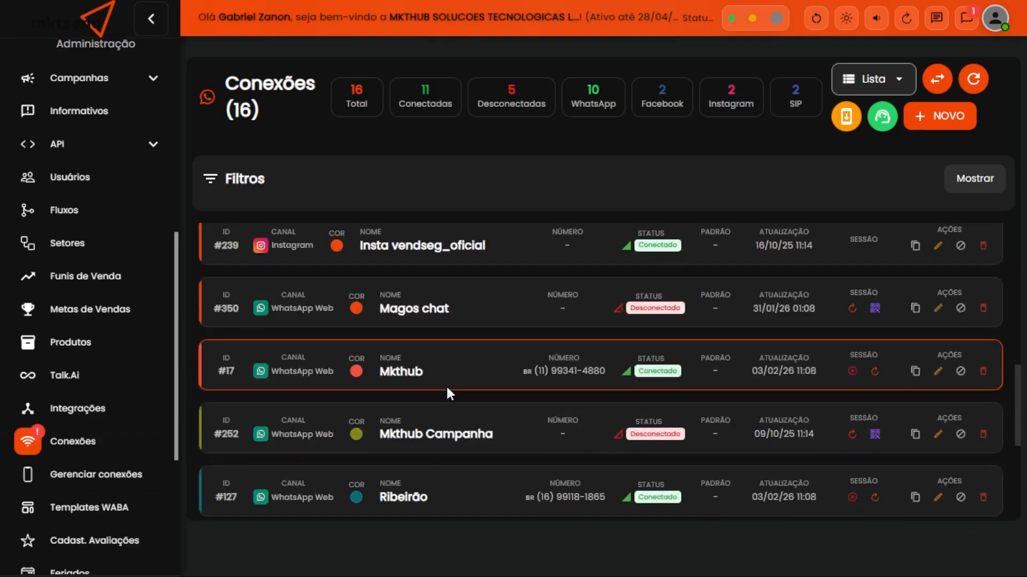
left_click(938, 372)
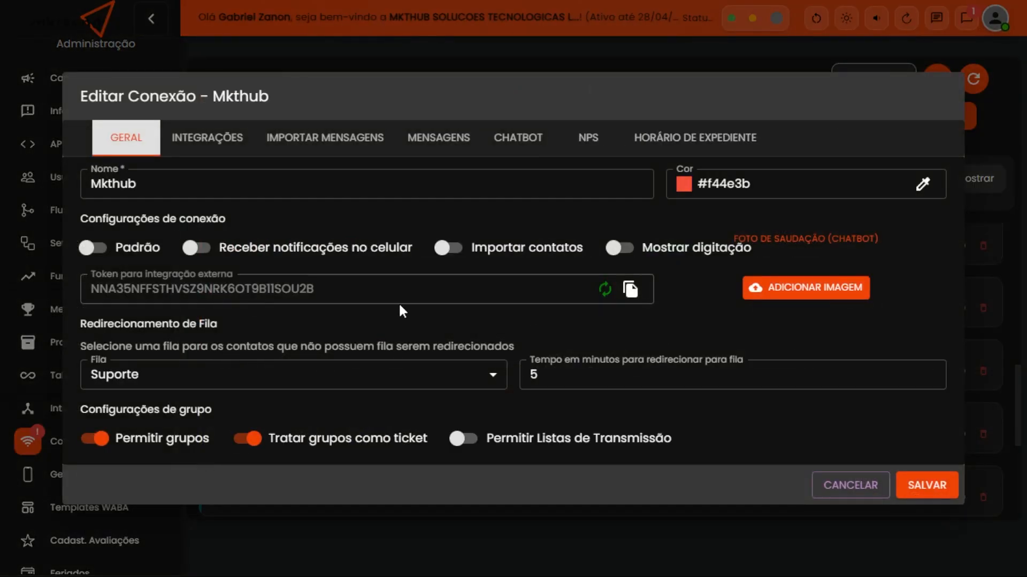
Set the Fluxo de boas vindas in the Mkthub connection's integration settings to Fluxo-video
left_click(209, 143)
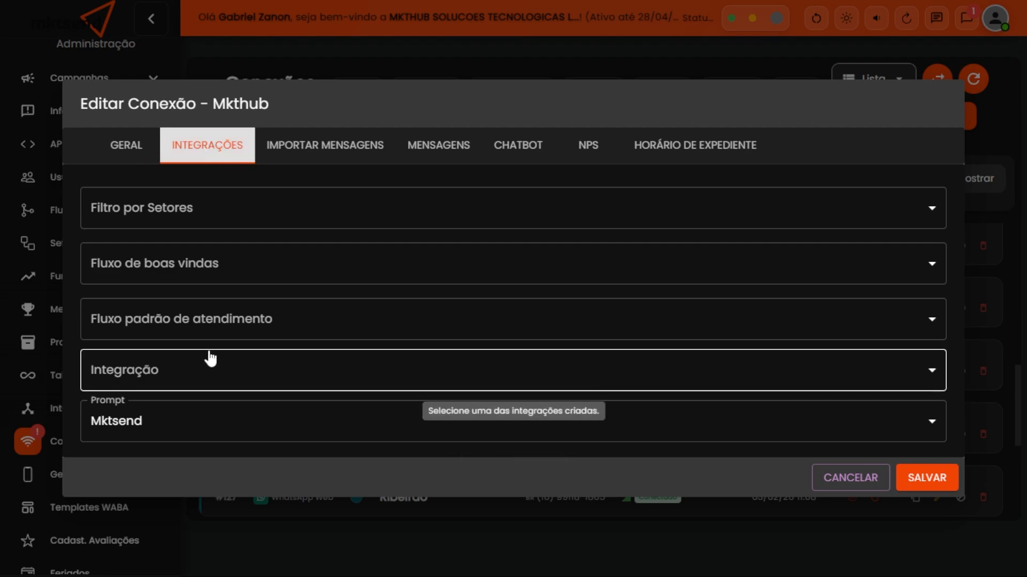
left_click(181, 275)
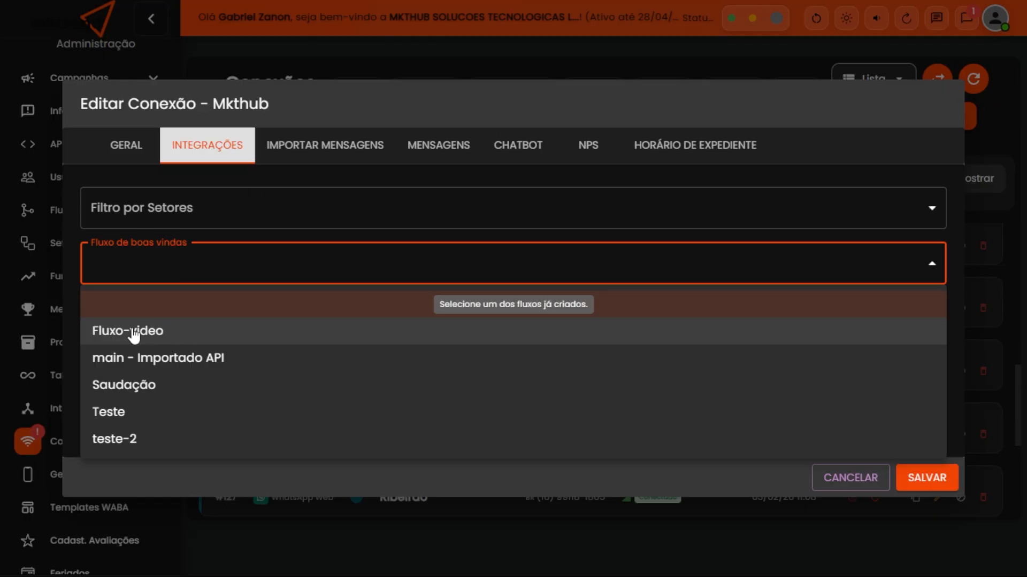
left_click(180, 295)
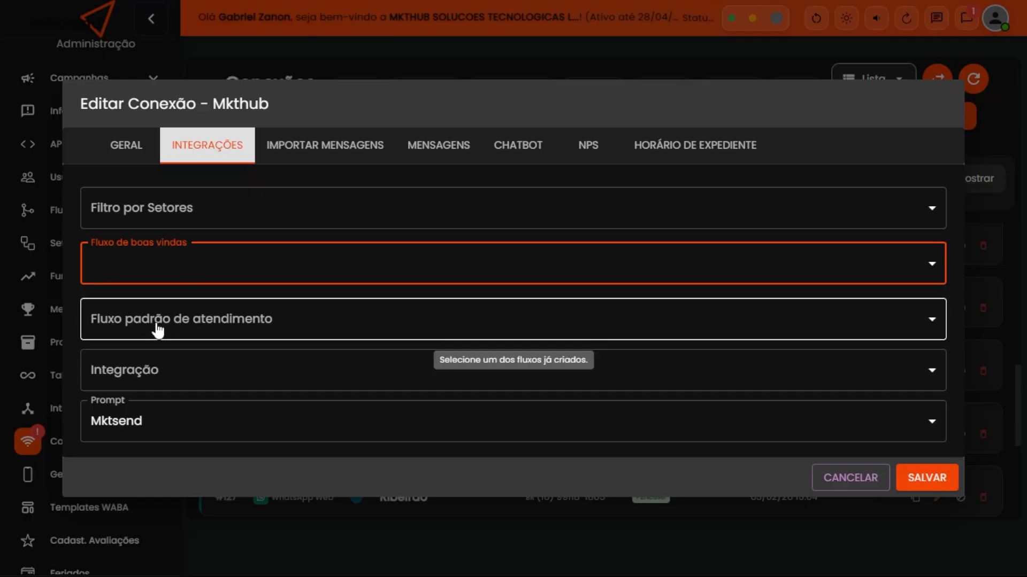
left_click(200, 270)
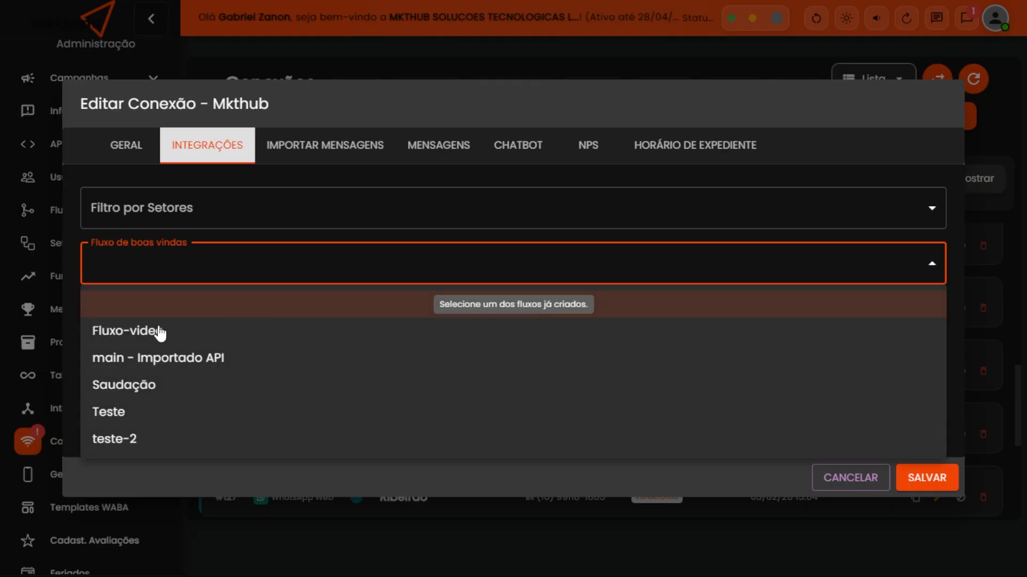
left_click(126, 335)
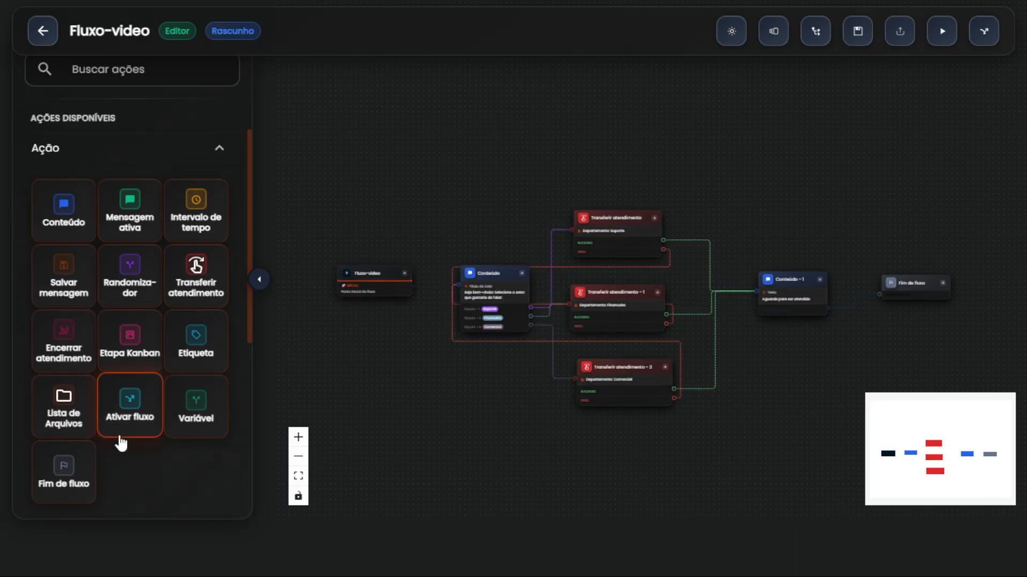
scroll(122, 444, "down", 6)
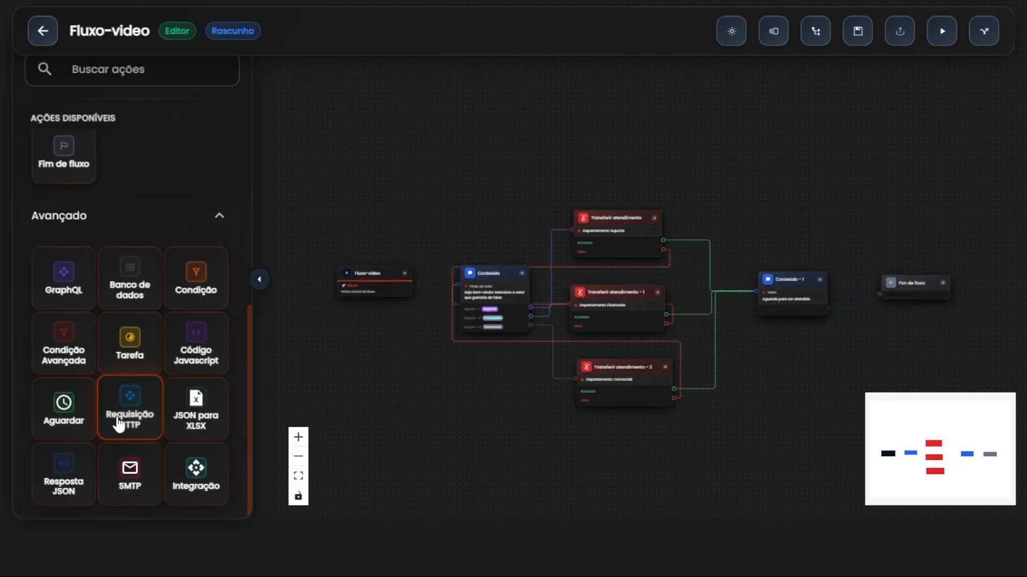
scroll(122, 423, "up", 2)
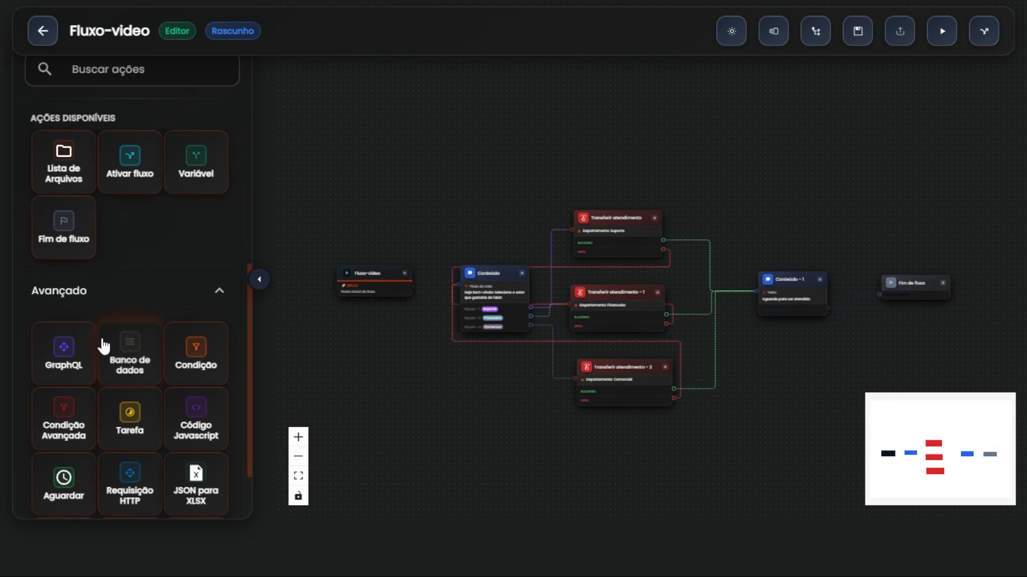
scroll(107, 353, "up", 6)
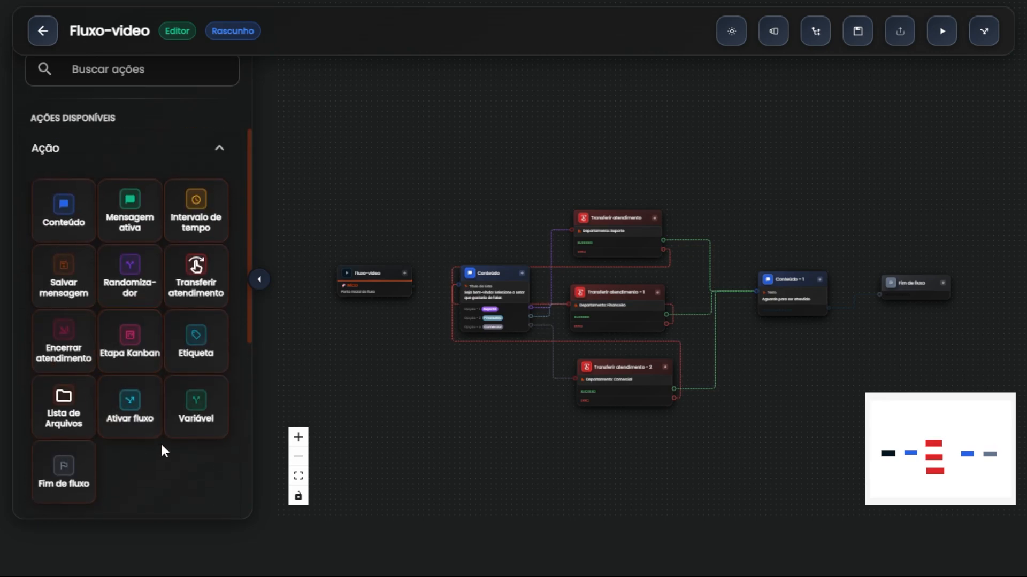